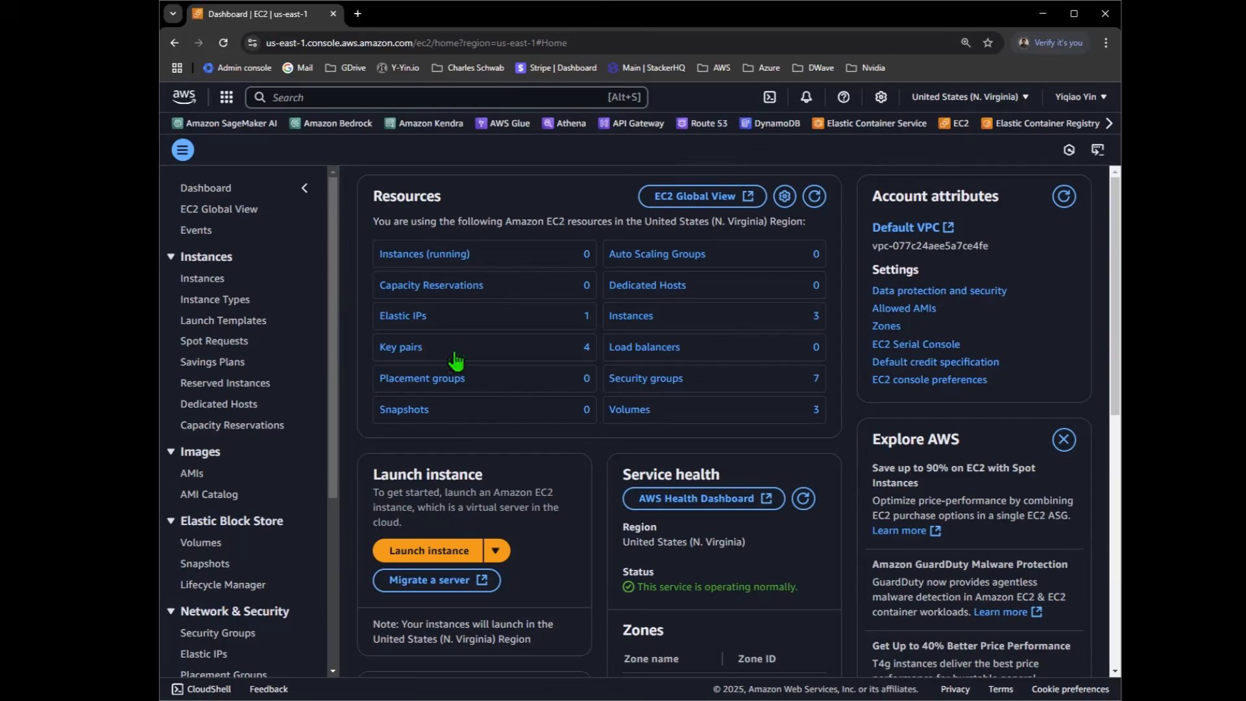
pyautogui.click(355, 97)
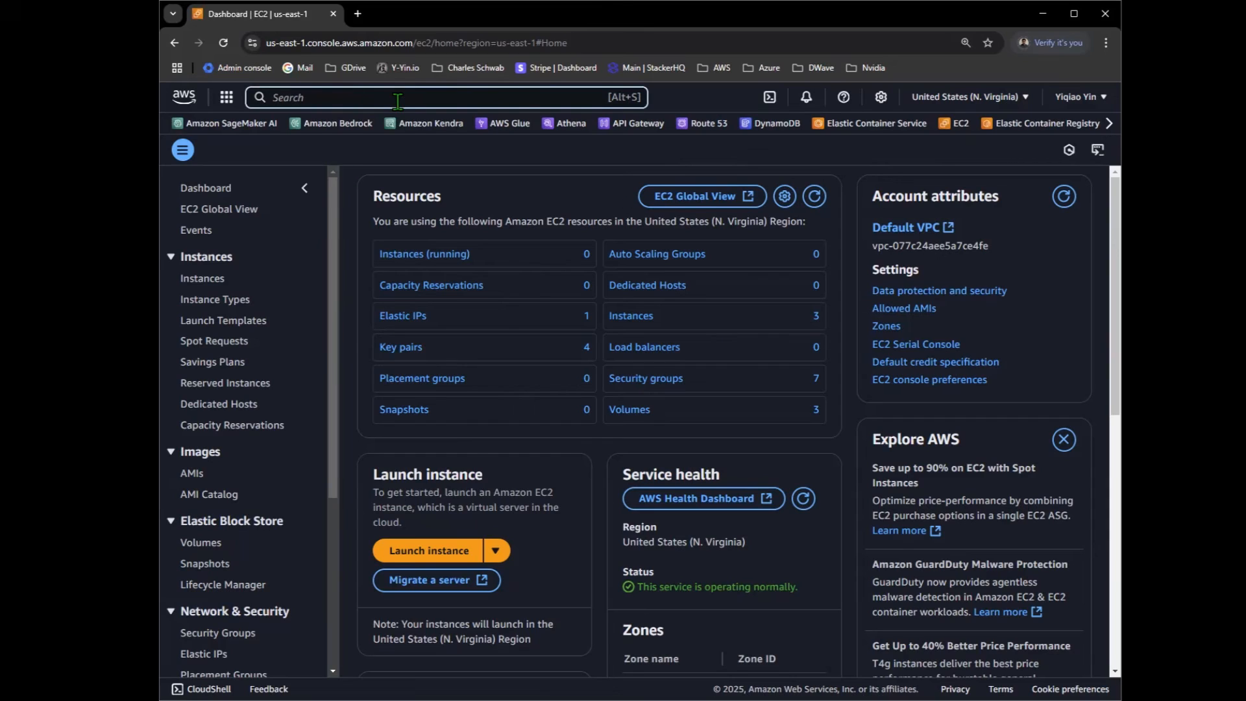
pyautogui.write('EC2')
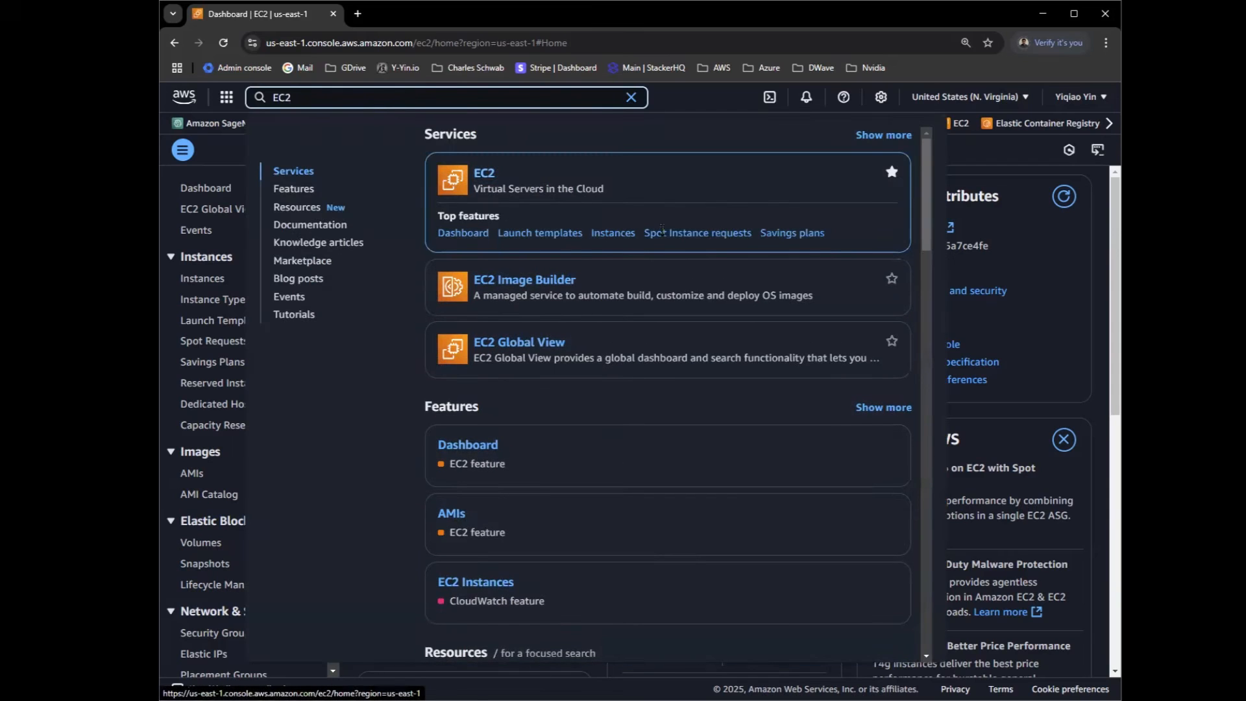
pyautogui.click(1085, 406)
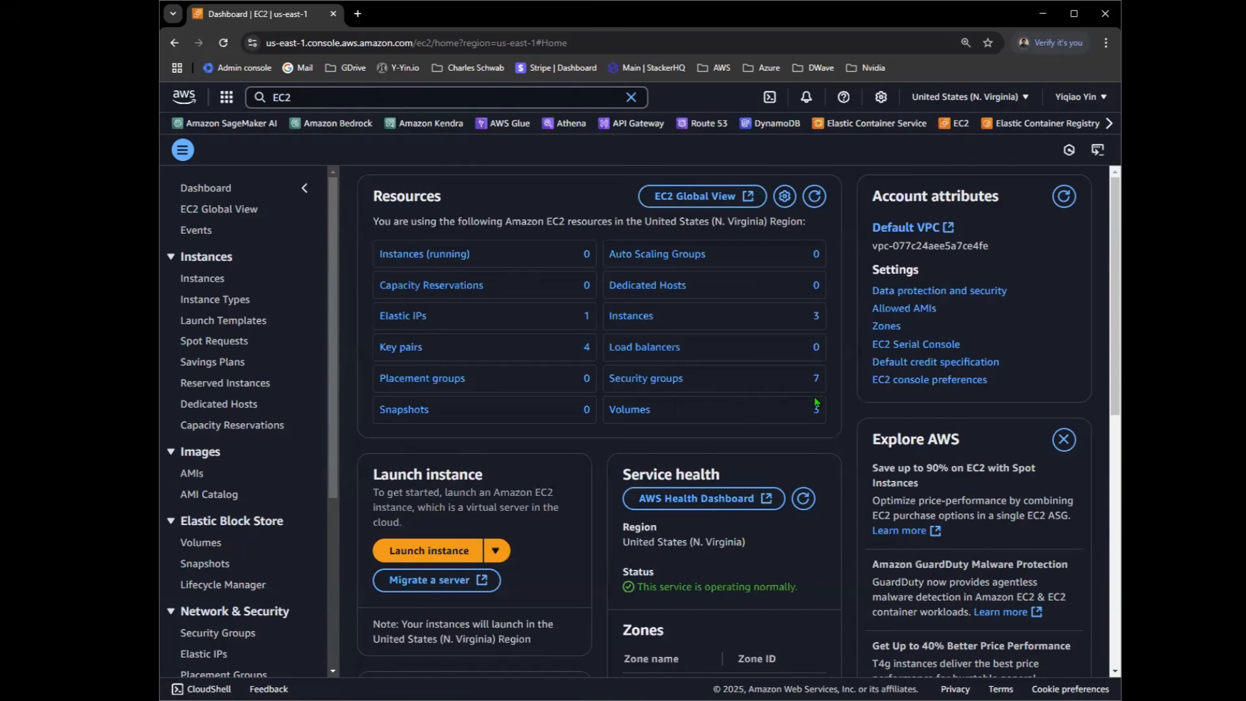
# Start launching a new EC2 instance and name it MyJupyterLabv5
pyautogui.click(429, 554)
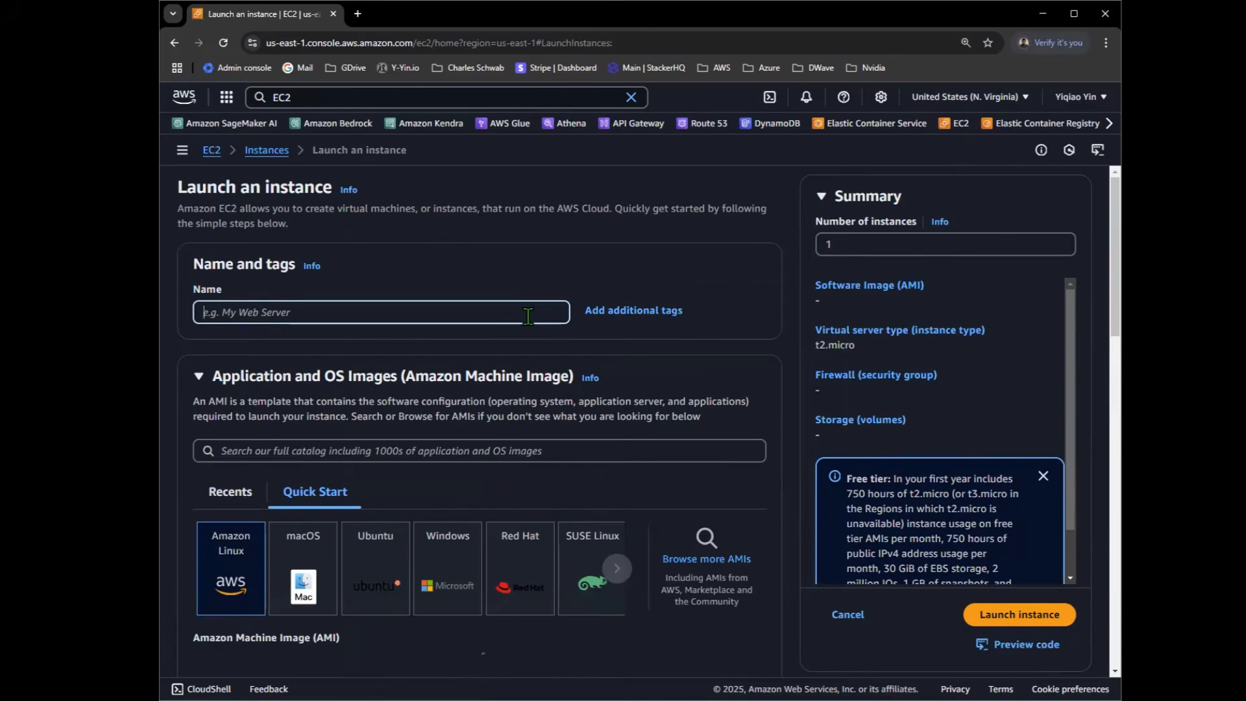
pyautogui.write('MyJupyterLab')
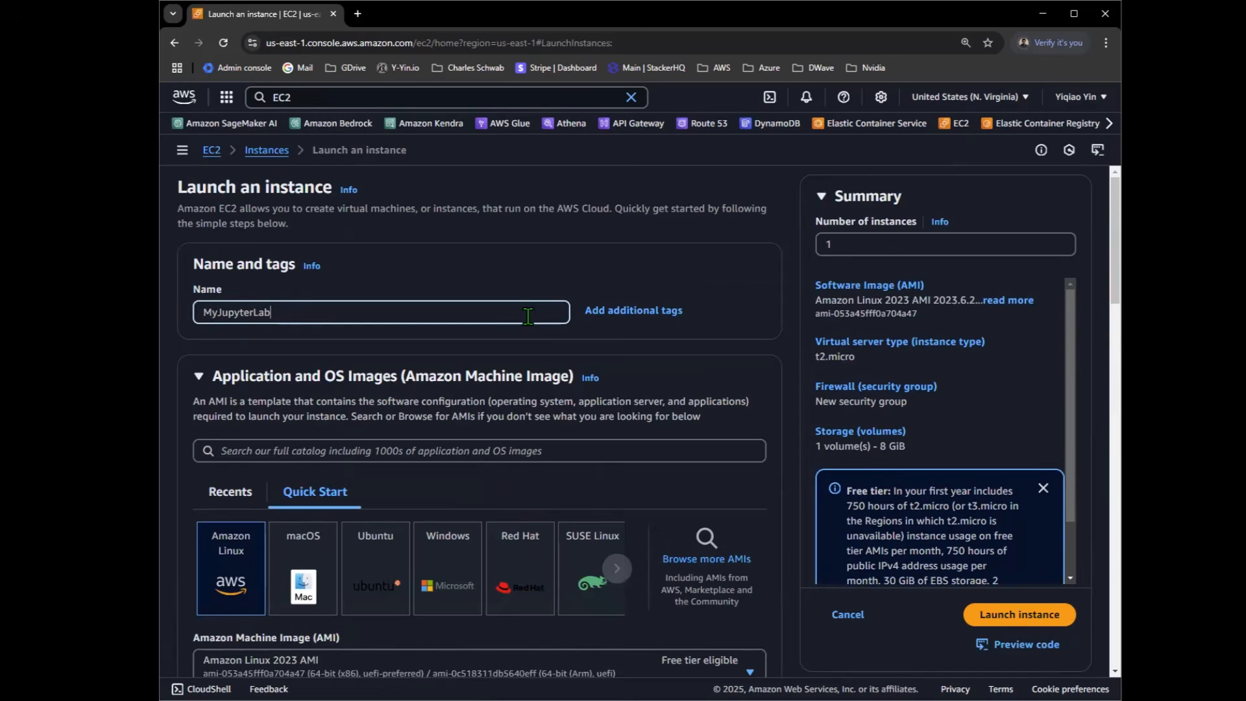
pyautogui.write('v5')
# Choose Ubuntu as the instance's operating system image
pyautogui.scroll(-2, 528, 316)
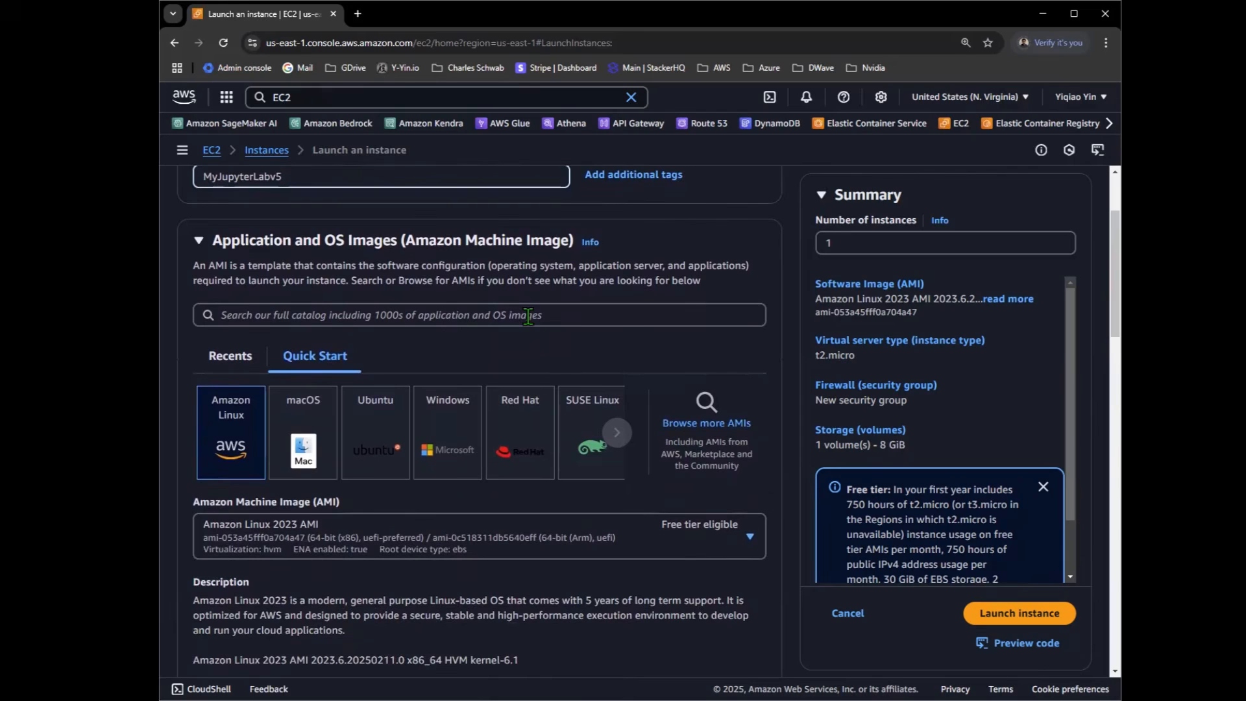
pyautogui.click(366, 426)
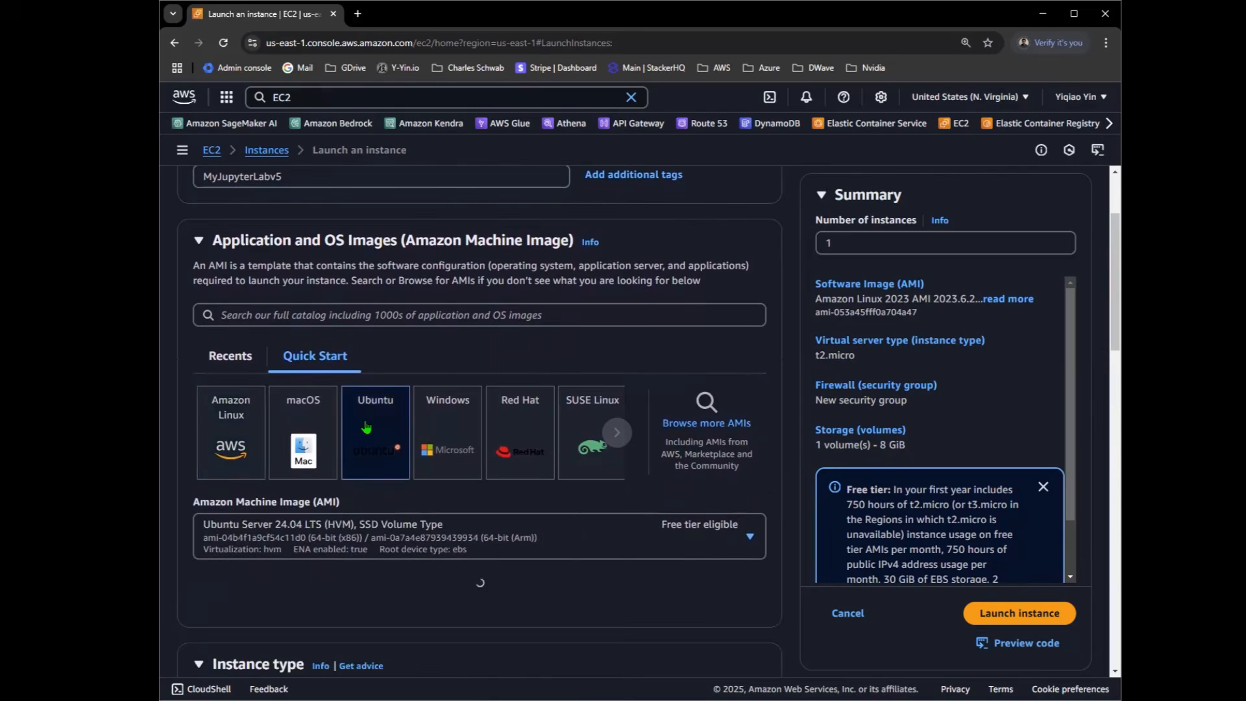
pyautogui.scroll(-1, 366, 426)
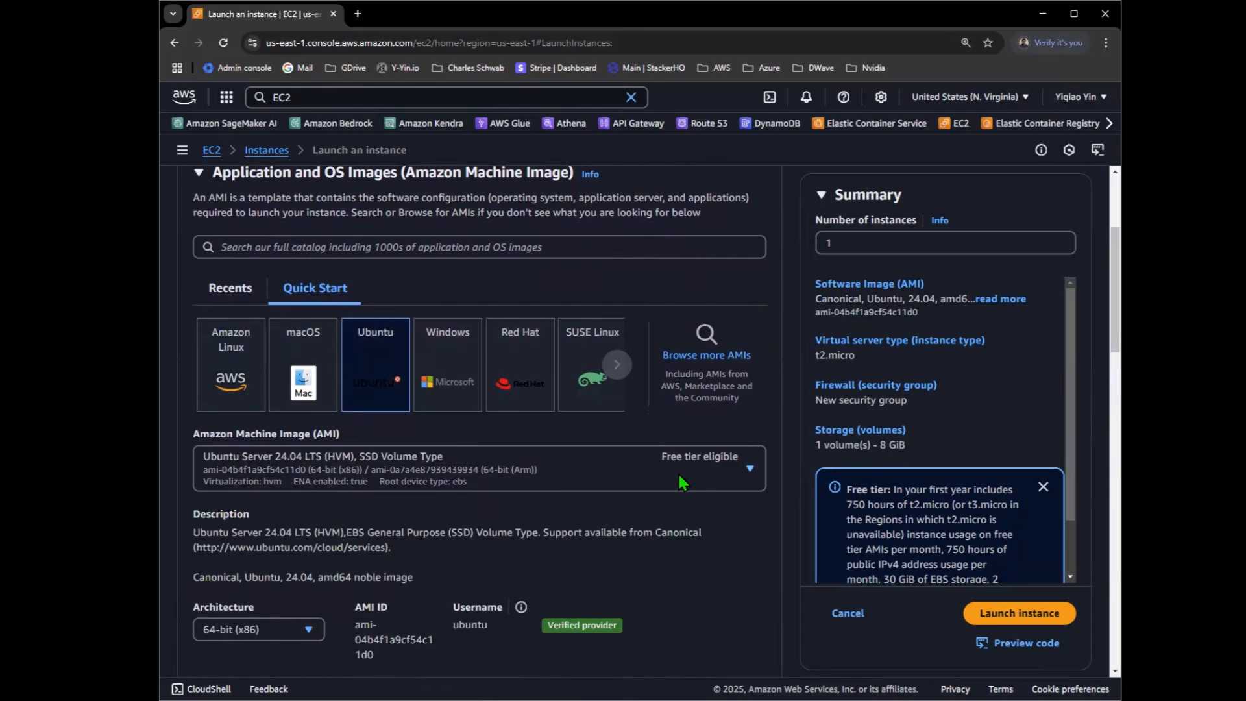
# Review the image's architecture and browse the available instance types without changing the selection
pyautogui.scroll(-3, 571, 458)
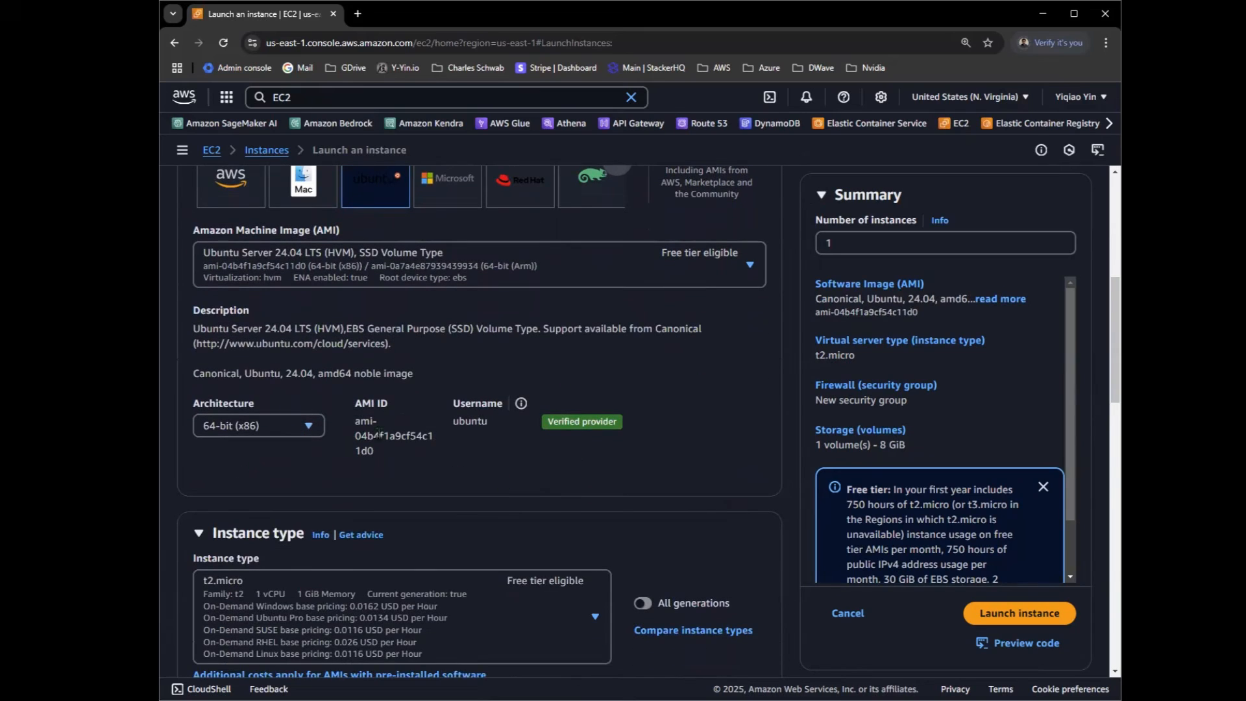
pyautogui.scroll(-2, 388, 435)
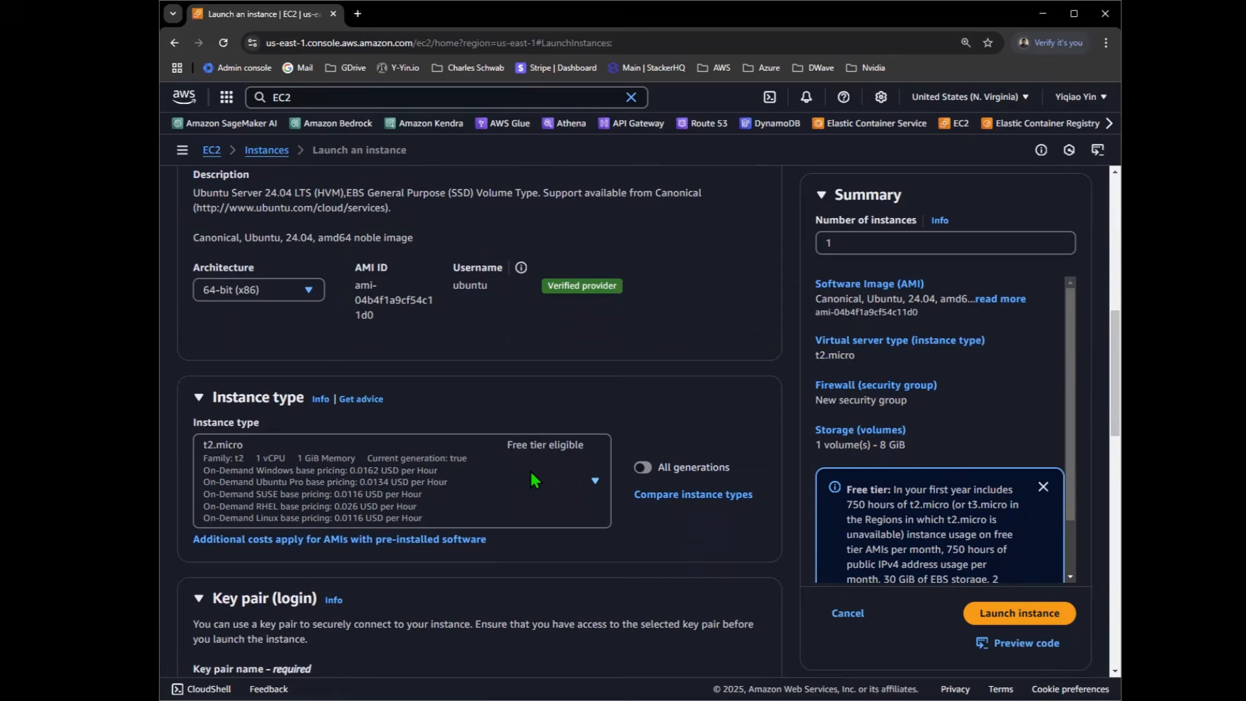
pyautogui.click(595, 482)
pyautogui.scroll(-5, 564, 361)
pyautogui.scroll(-3, 390, 363)
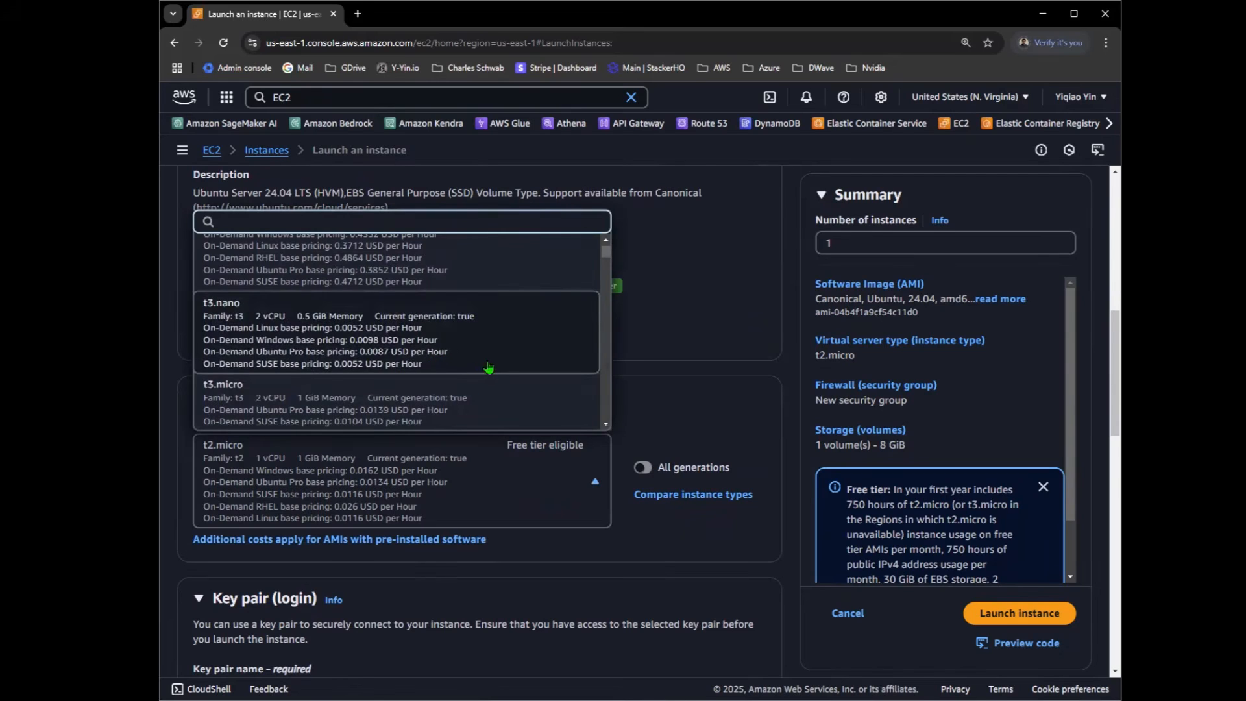
pyautogui.press('Escape')
# Create an RSA key pair named MyJupyterLabv5_secret_pem in .pem format for the instance login
pyautogui.scroll(-3, 607, 356)
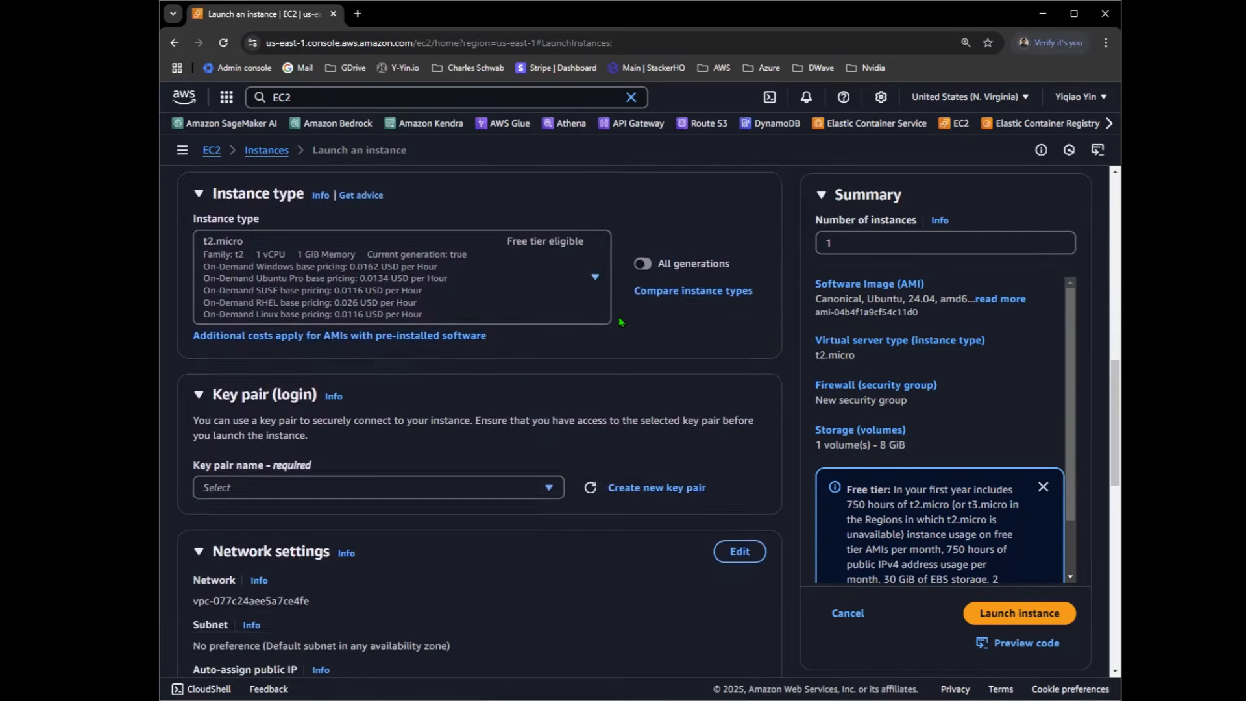
pyautogui.scroll(-1, 619, 322)
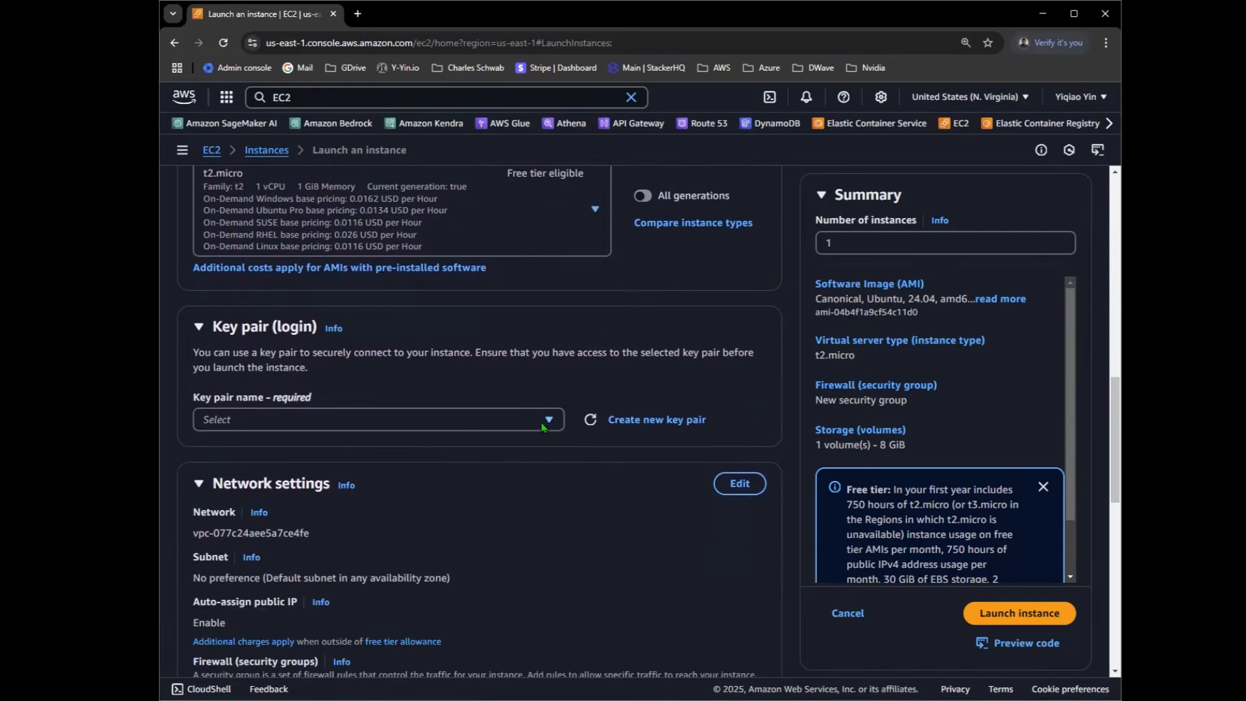
pyautogui.click(639, 423)
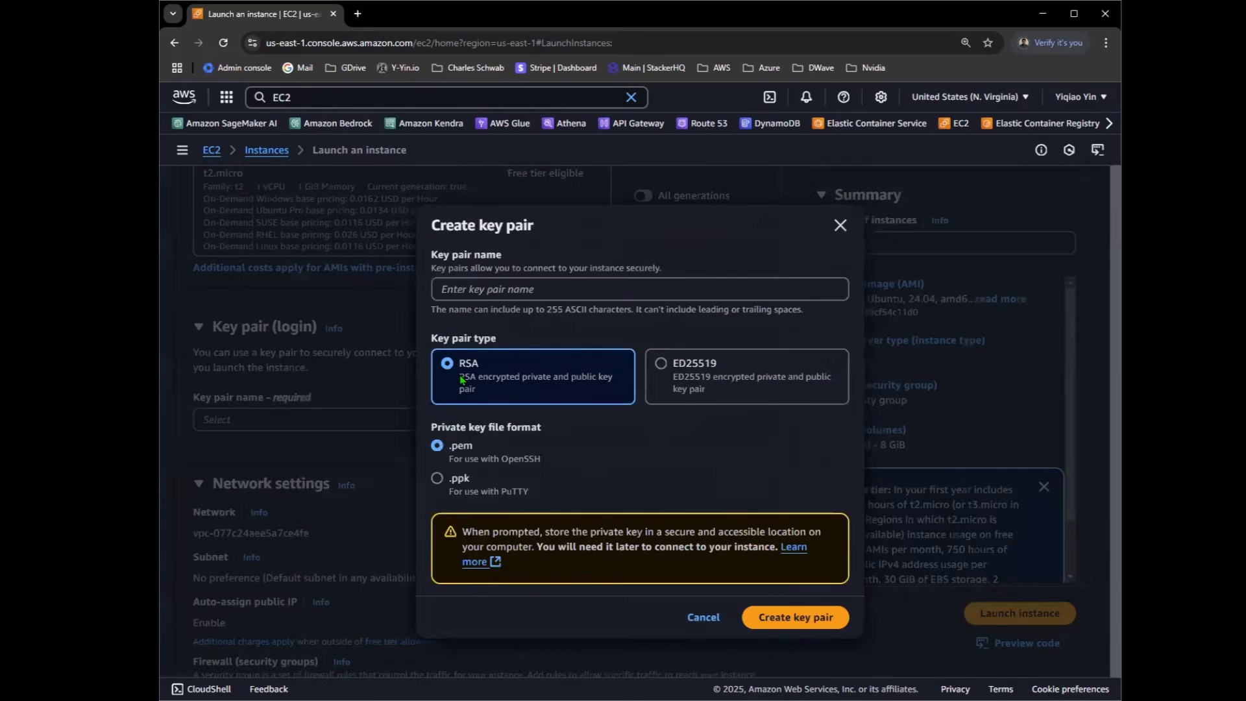
pyautogui.click(553, 286)
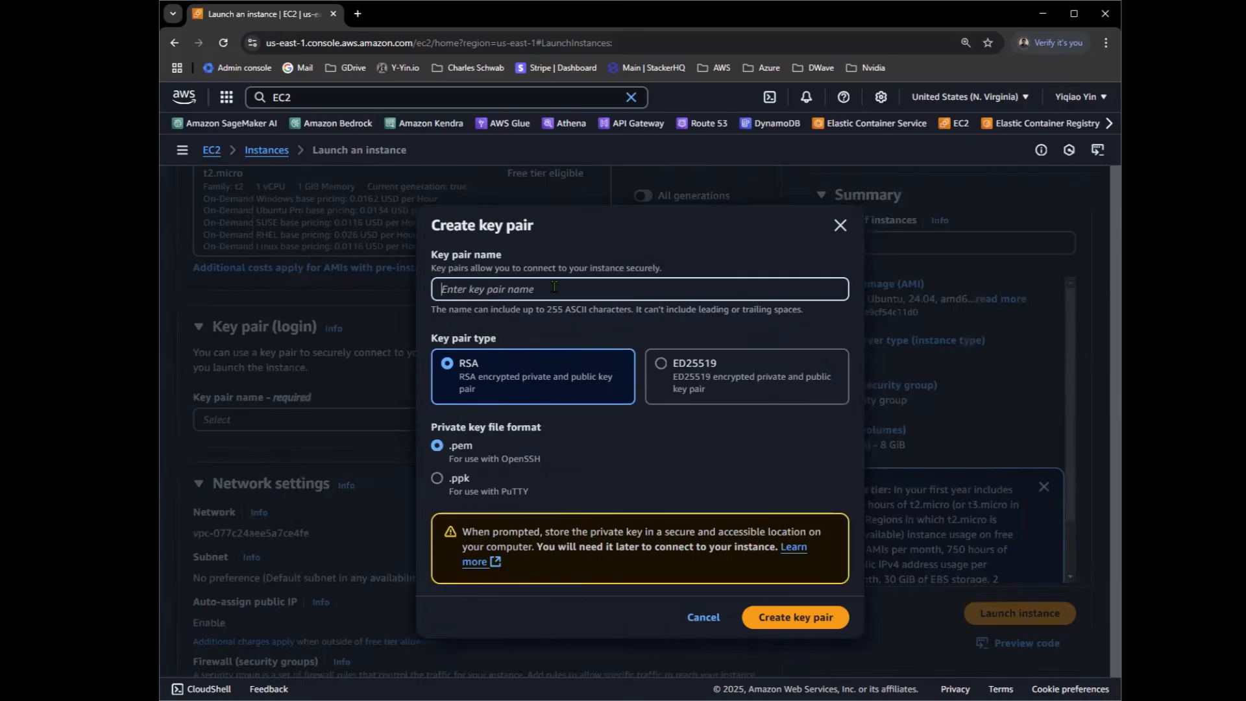
pyautogui.write('MyJupyterLabv5')
pyautogui.write('_secret_pem')
pyautogui.click(798, 617)
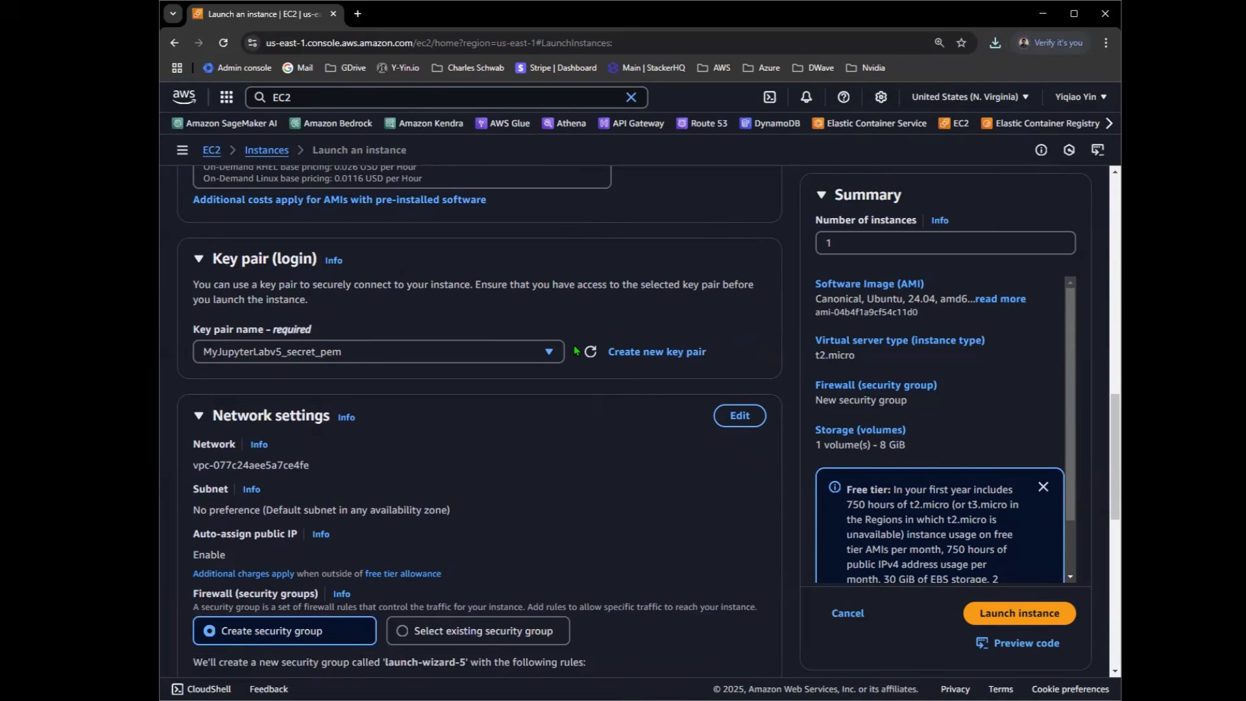
pyautogui.scroll(-10, 574, 351)
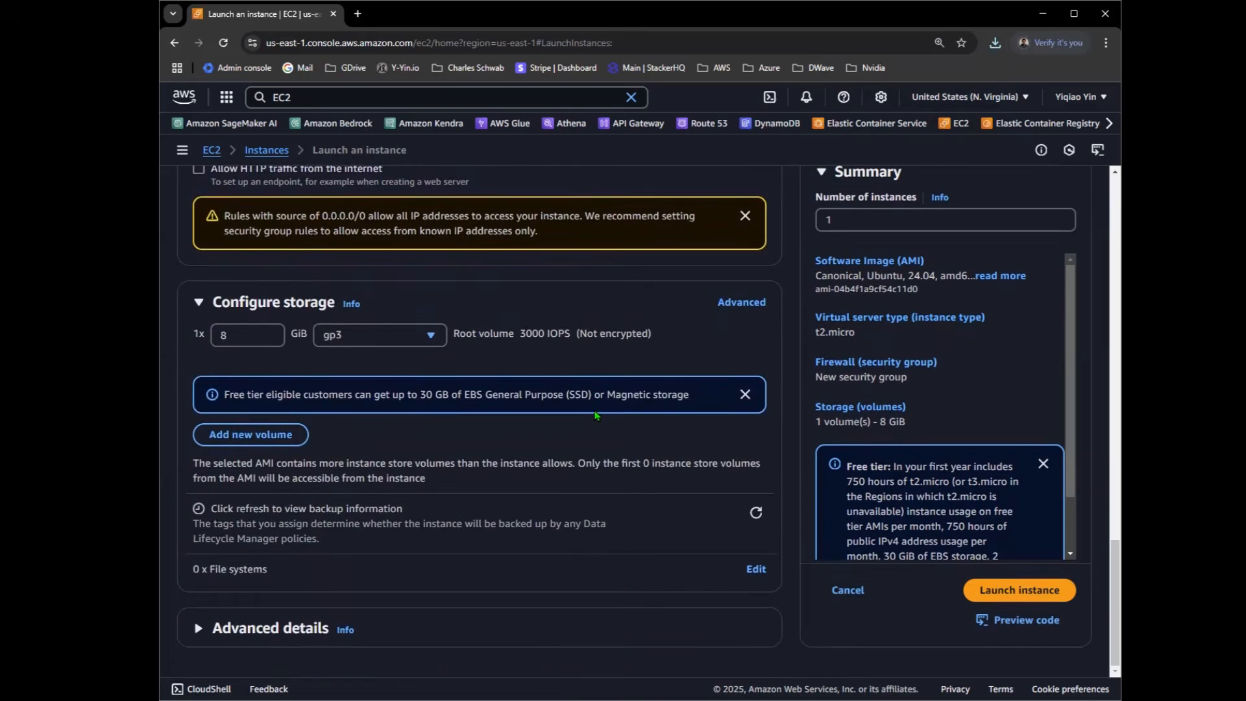
pyautogui.click(503, 616)
pyautogui.scroll(-15, 495, 515)
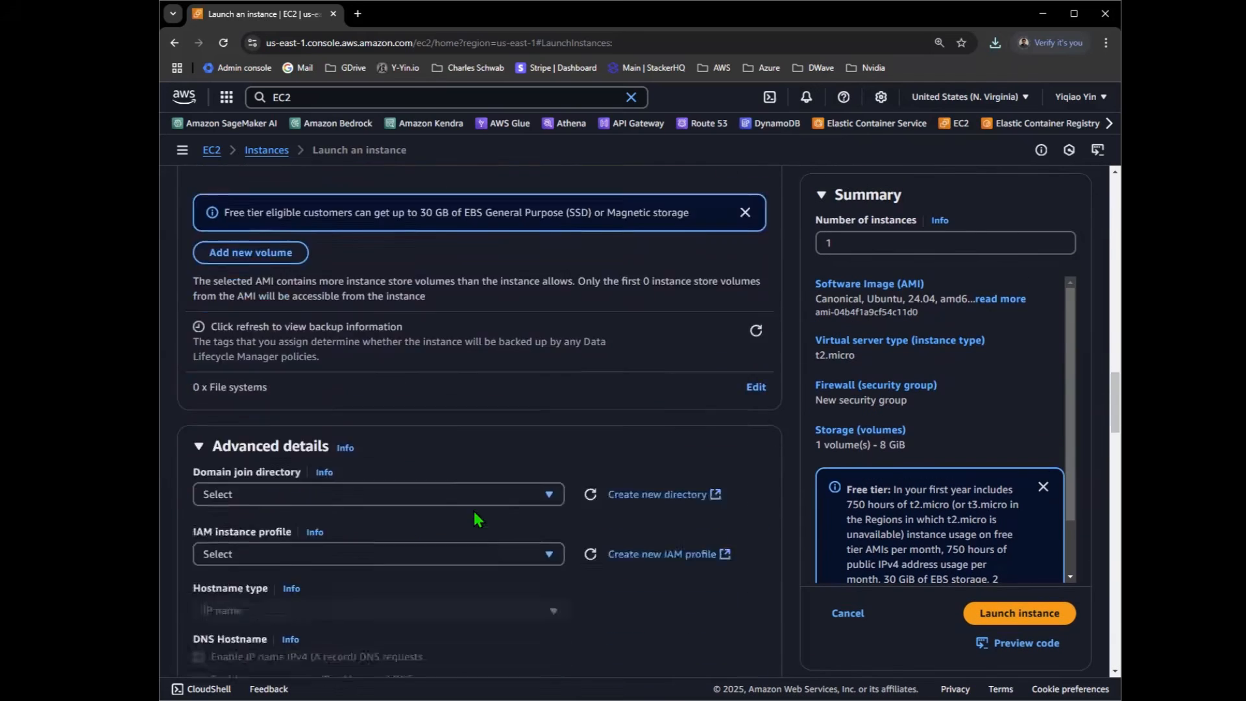
pyautogui.scroll(-15, 496, 522)
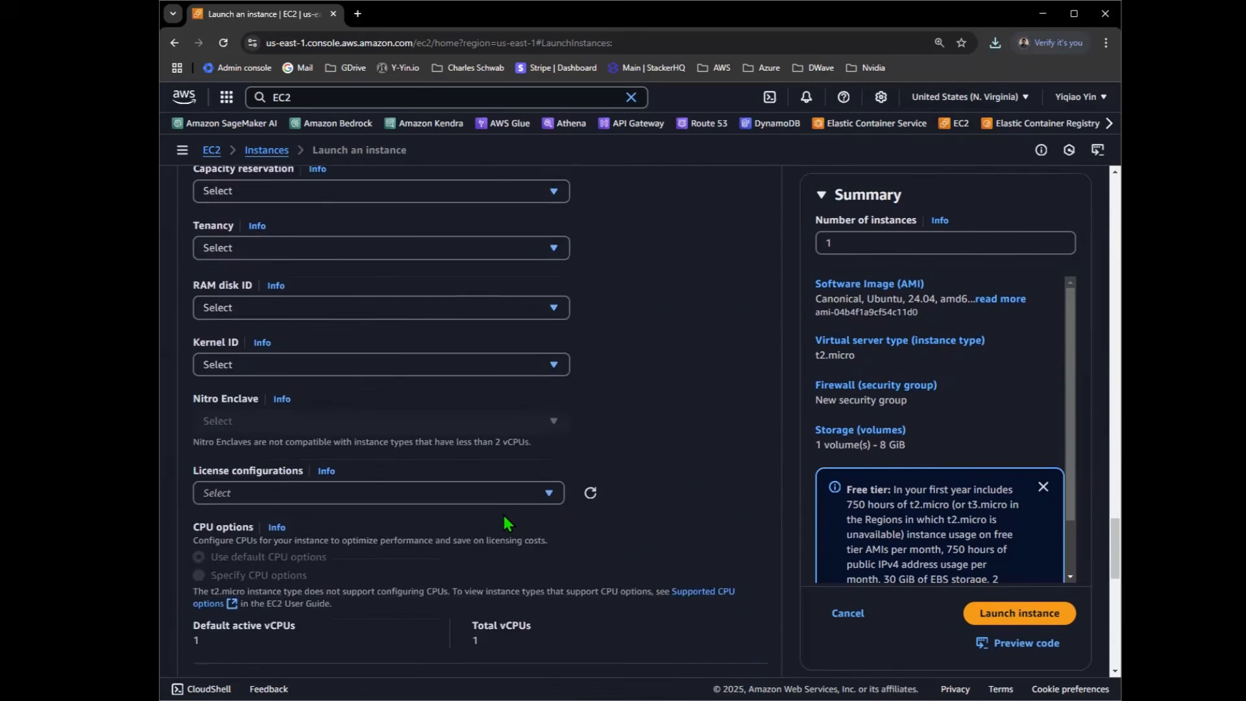
pyautogui.scroll(-1, 511, 524)
pyautogui.click(441, 516)
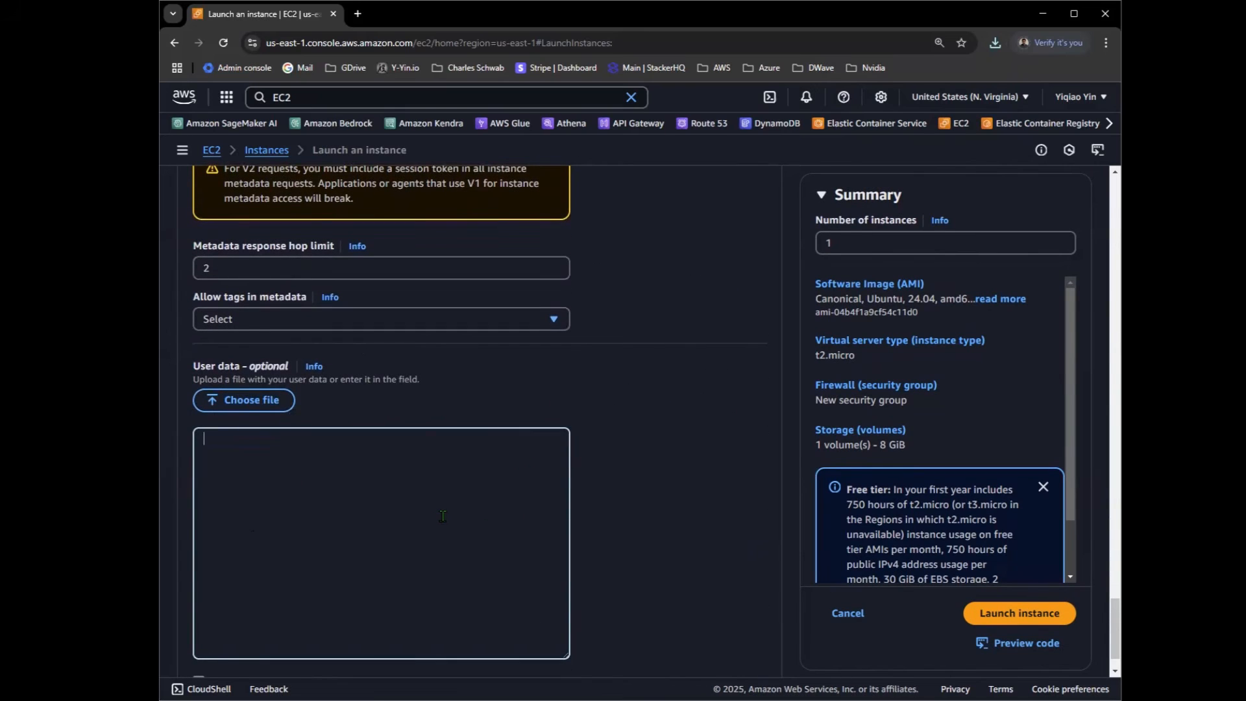
pyautogui.write('#!/bin/bash curl -L https://tljh.jupyter.org/bootstrap.py \\   | sudo python3 - \\     --admin <admin-user-name>')
pyautogui.scroll(-1, 428, 473)
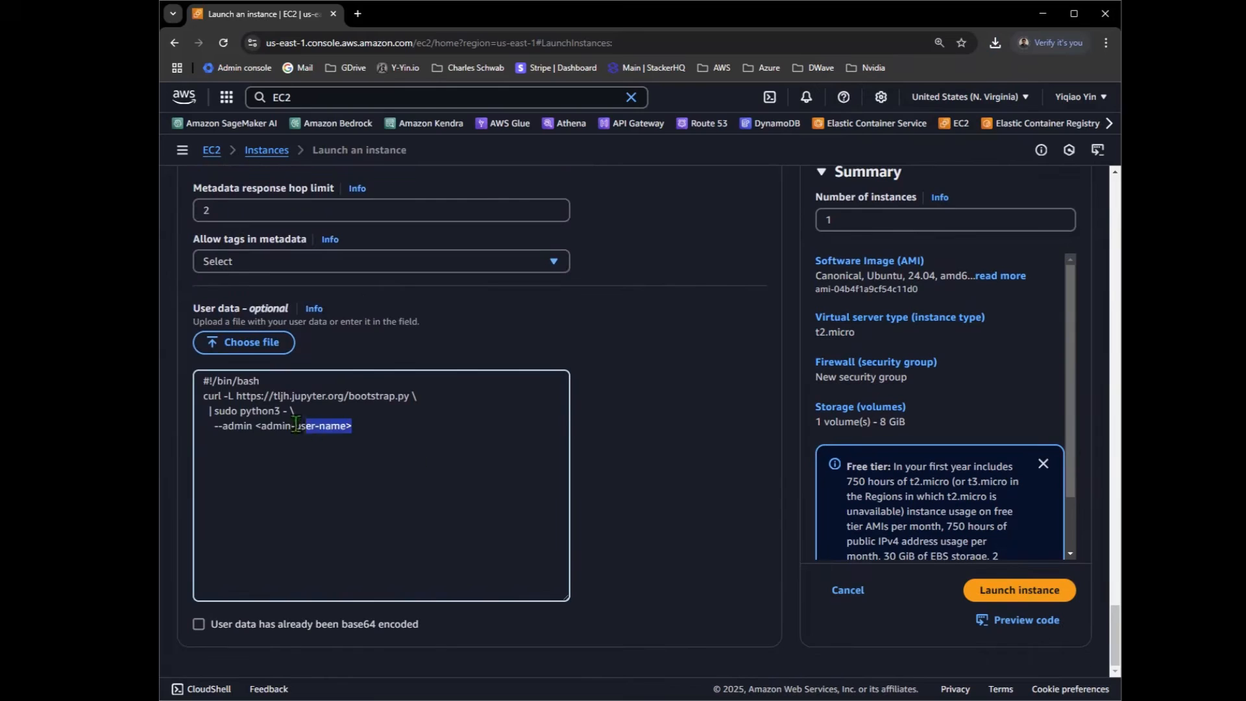
pyautogui.moveTo(353, 427); pyautogui.dragTo(192, 381)
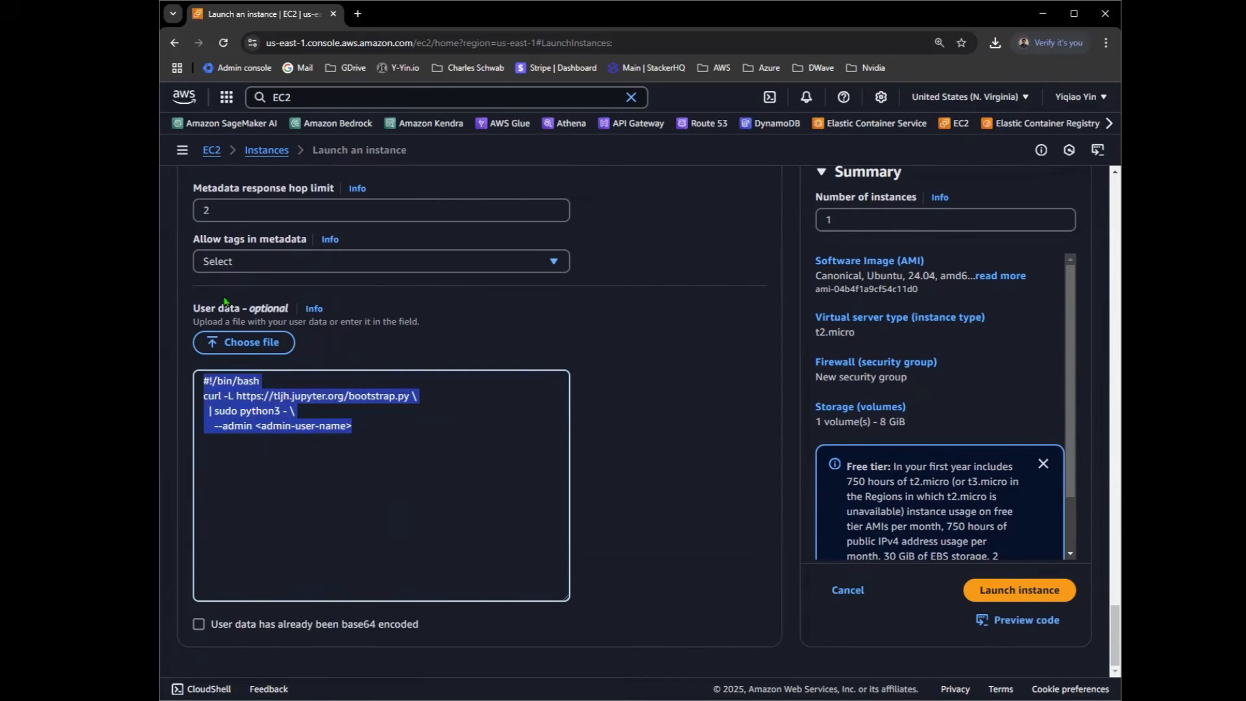
pyautogui.click(306, 427)
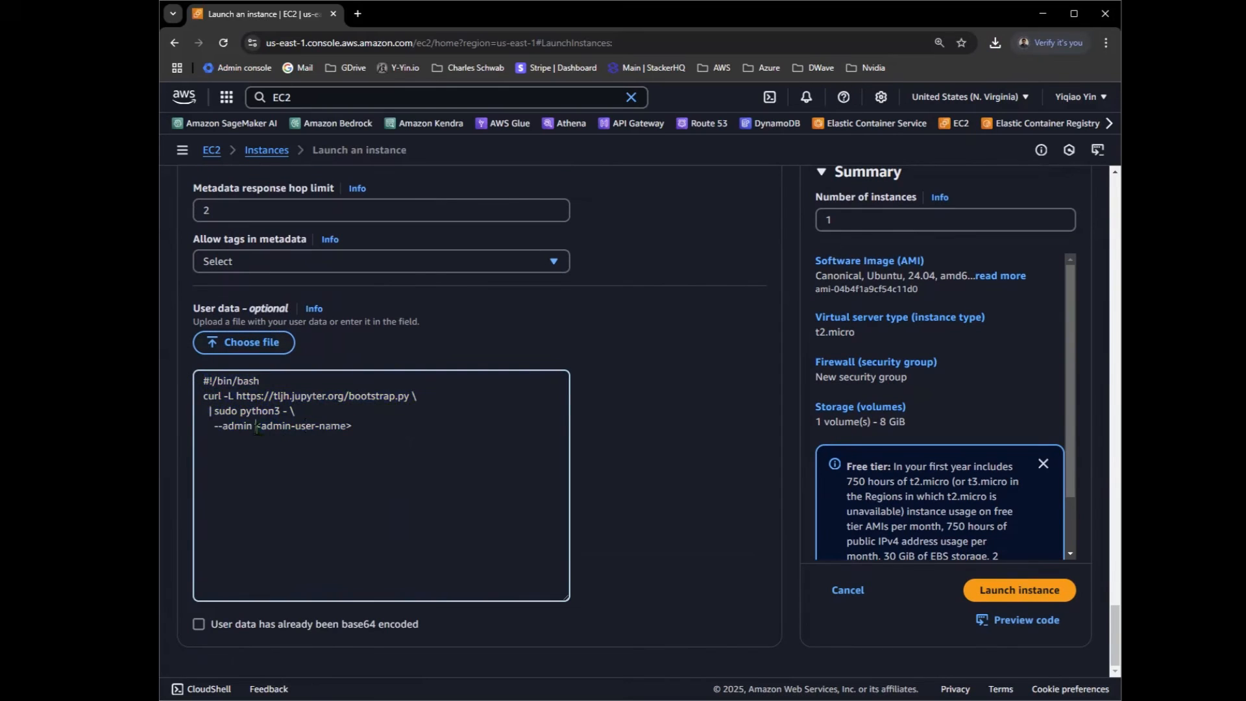
pyautogui.moveTo(257, 427); pyautogui.dragTo(445, 428)
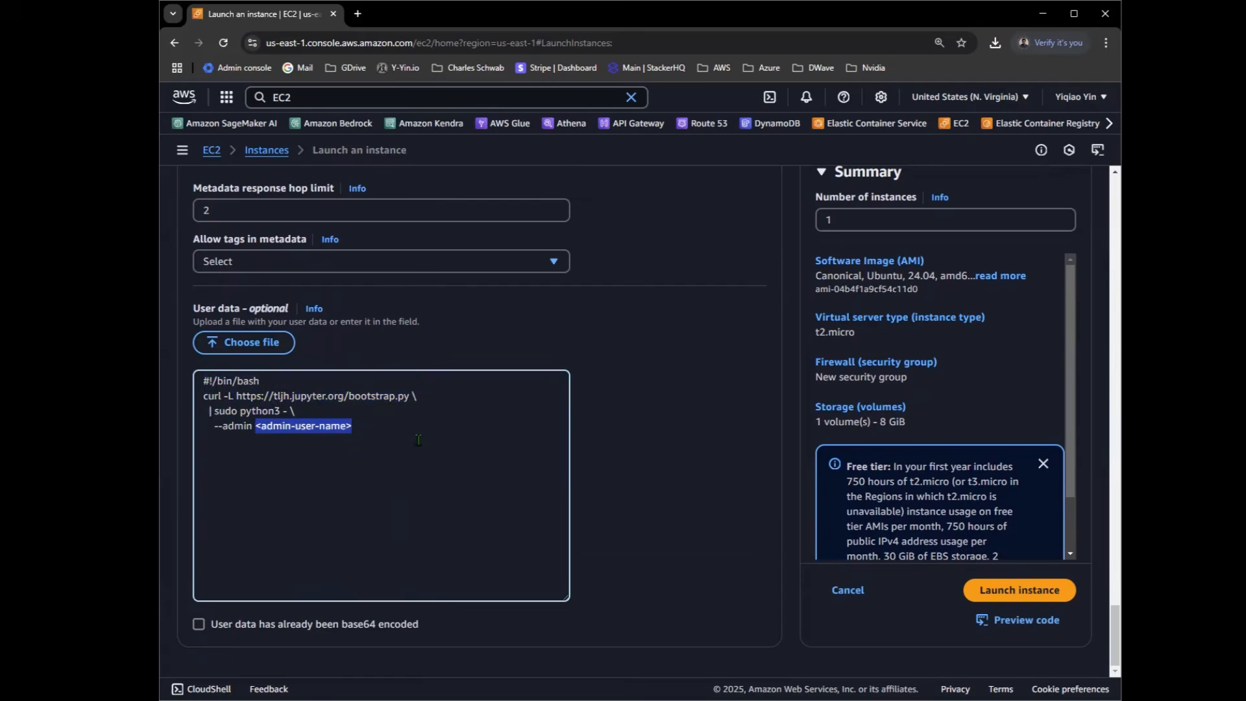
# Check the free tier allowance for t2.micro in the summary and launch the instance
pyautogui.scroll(5, 418, 440)
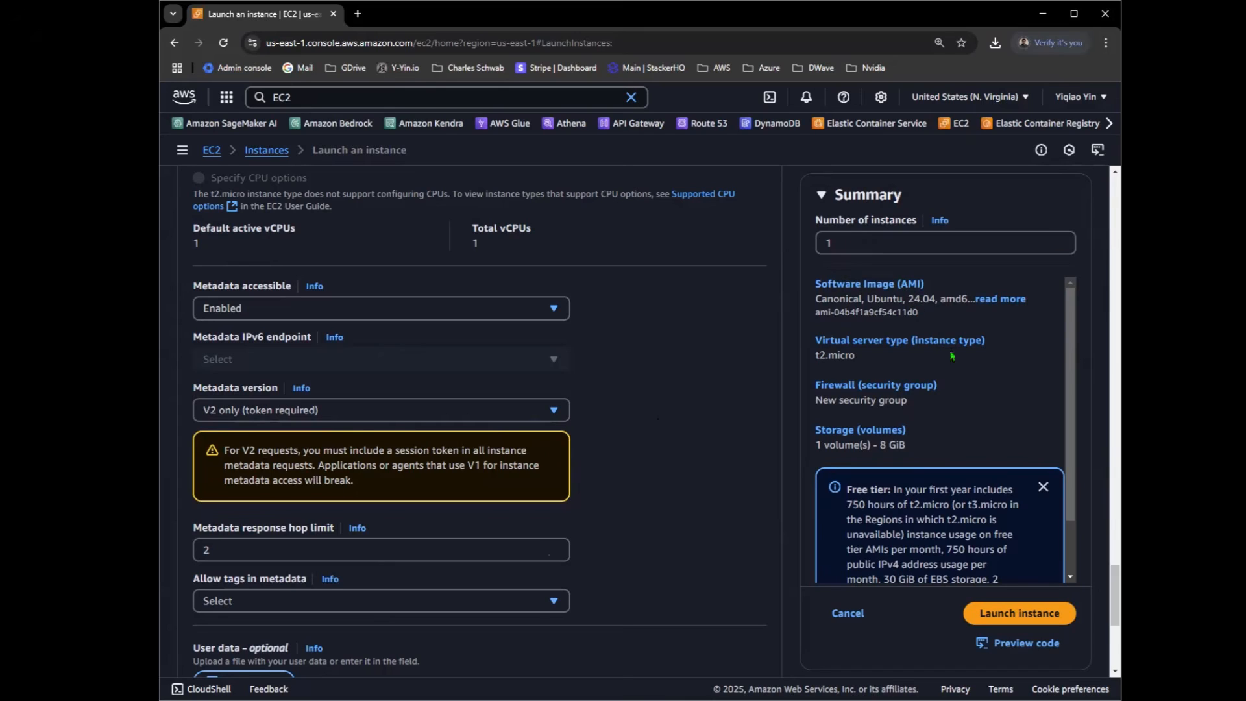
pyautogui.scroll(-1, 977, 376)
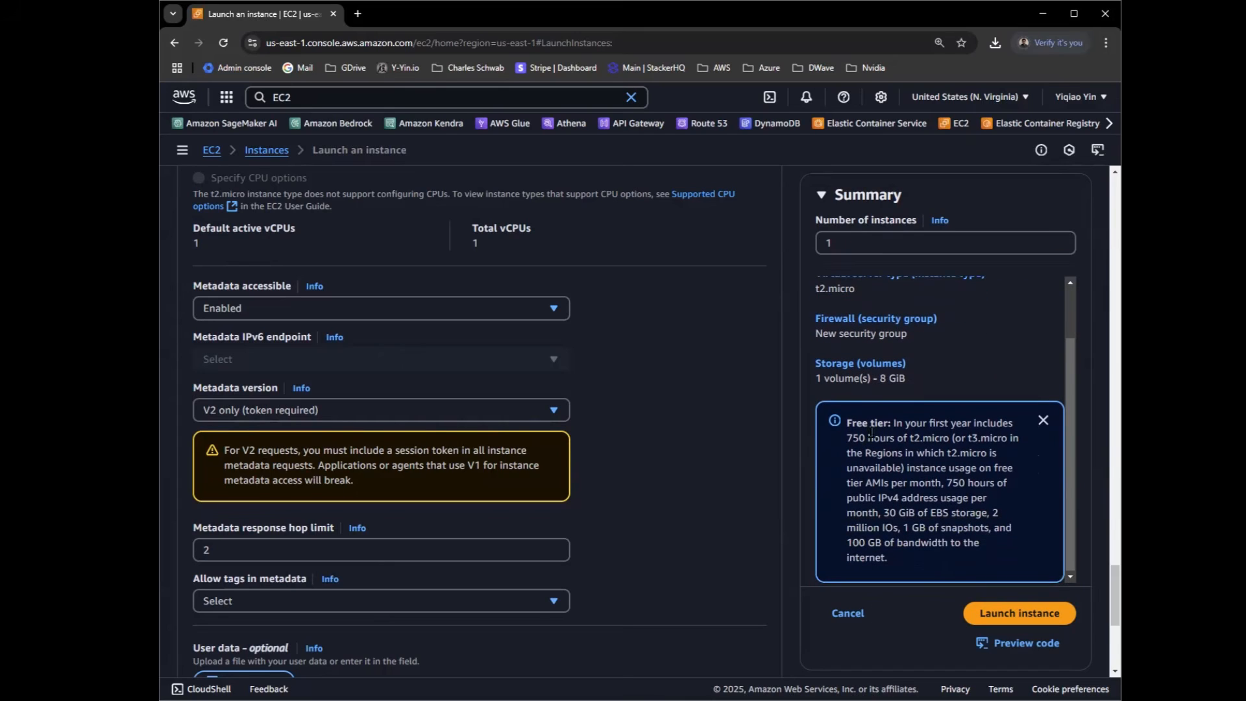
pyautogui.moveTo(868, 438); pyautogui.dragTo(953, 439)
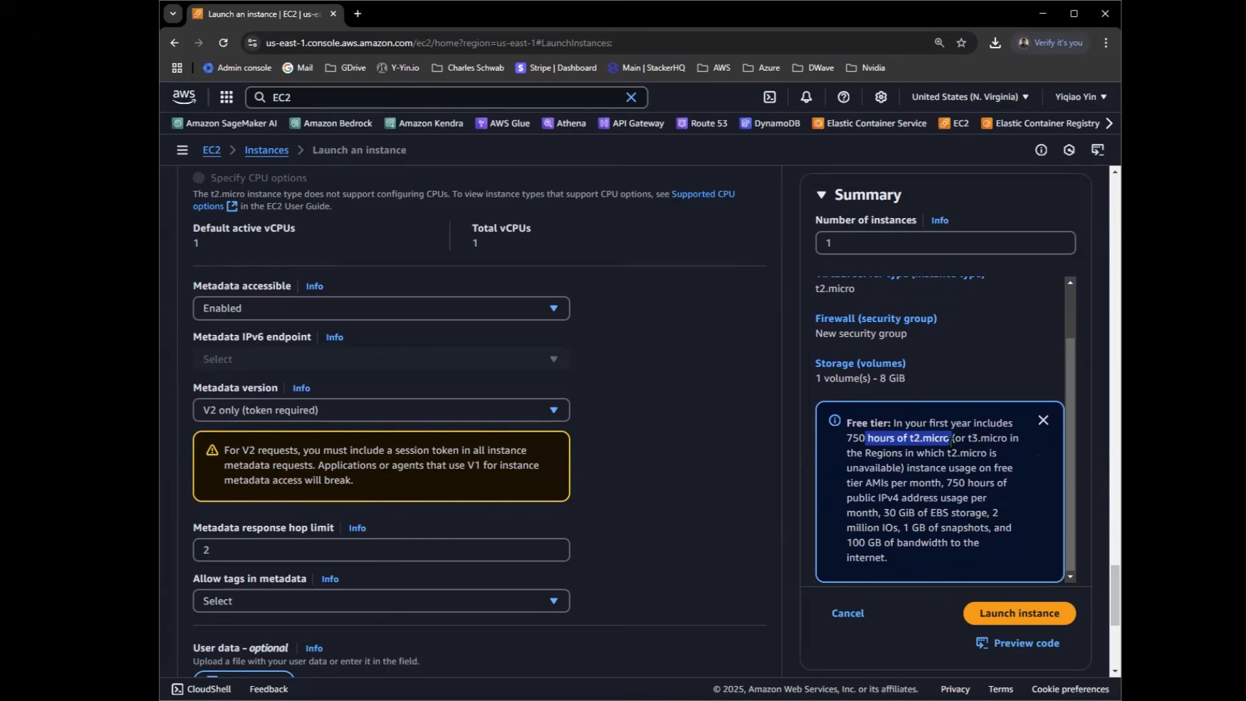
pyautogui.moveTo(846, 438); pyautogui.dragTo(947, 439)
pyautogui.click(997, 620)
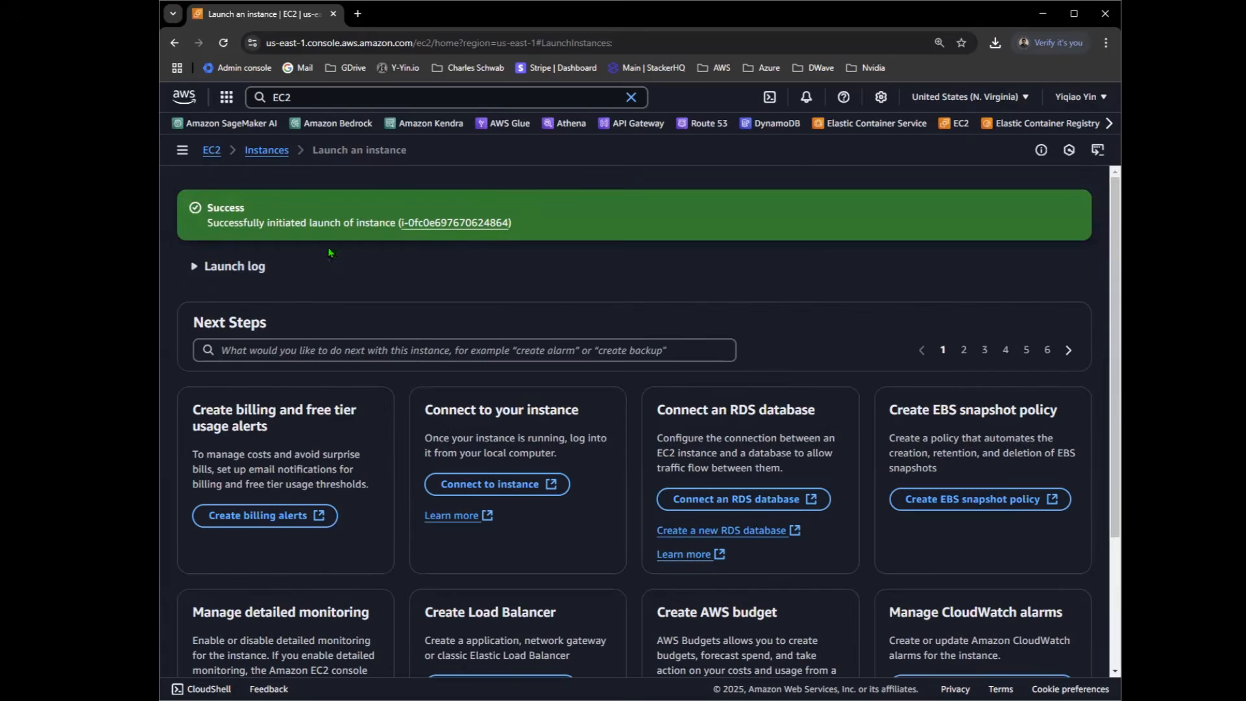
# View the refreshed list of instances and check the state and status checks of MyJupyterLabv5
pyautogui.click(268, 152)
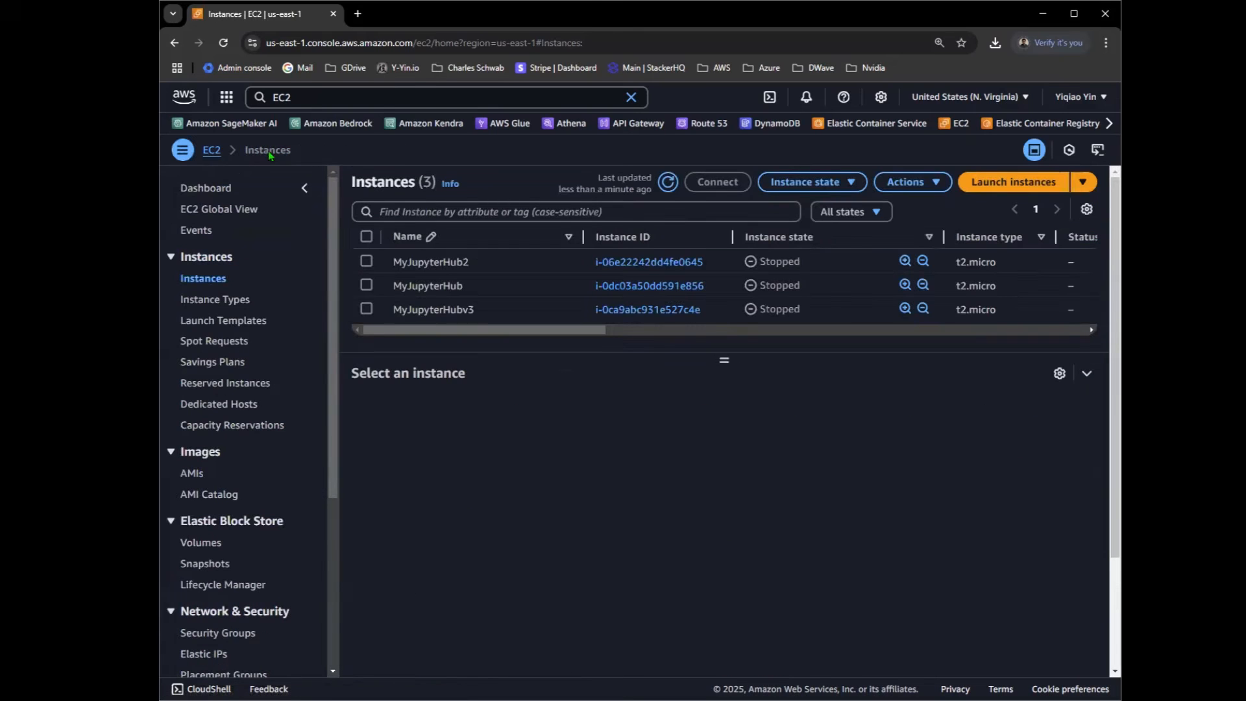
pyautogui.click(666, 187)
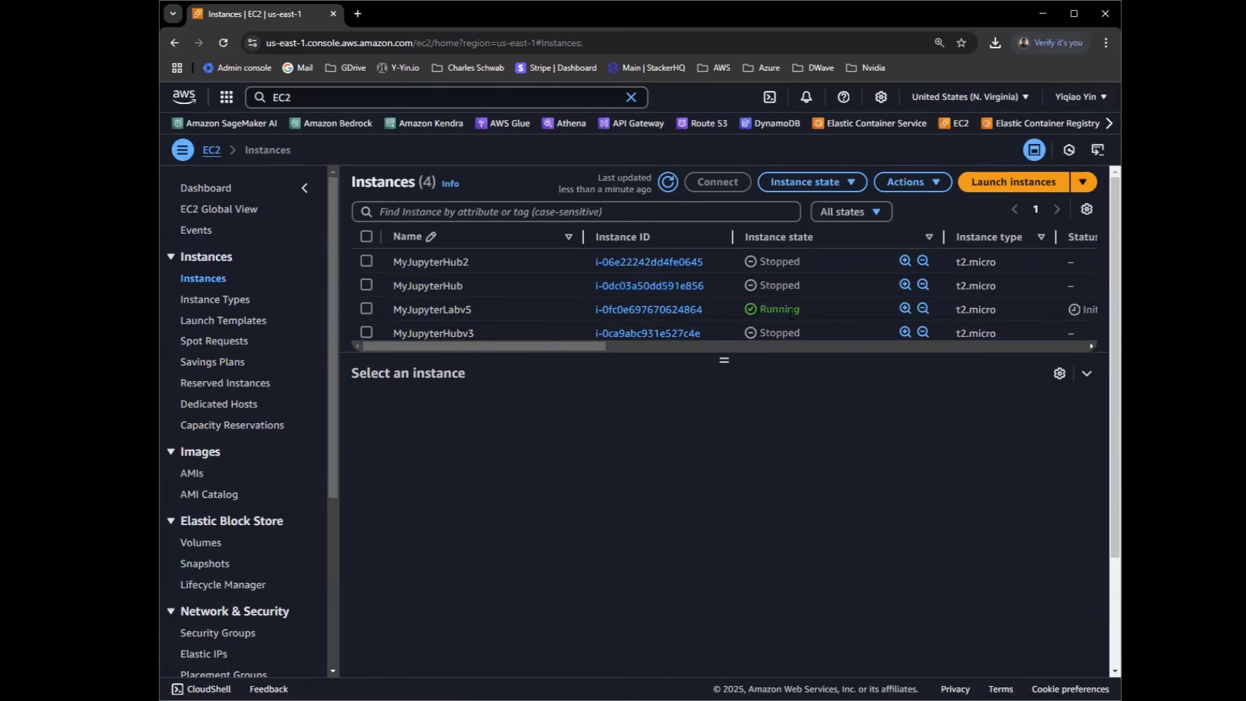
pyautogui.hscroll(5, 685, 347)
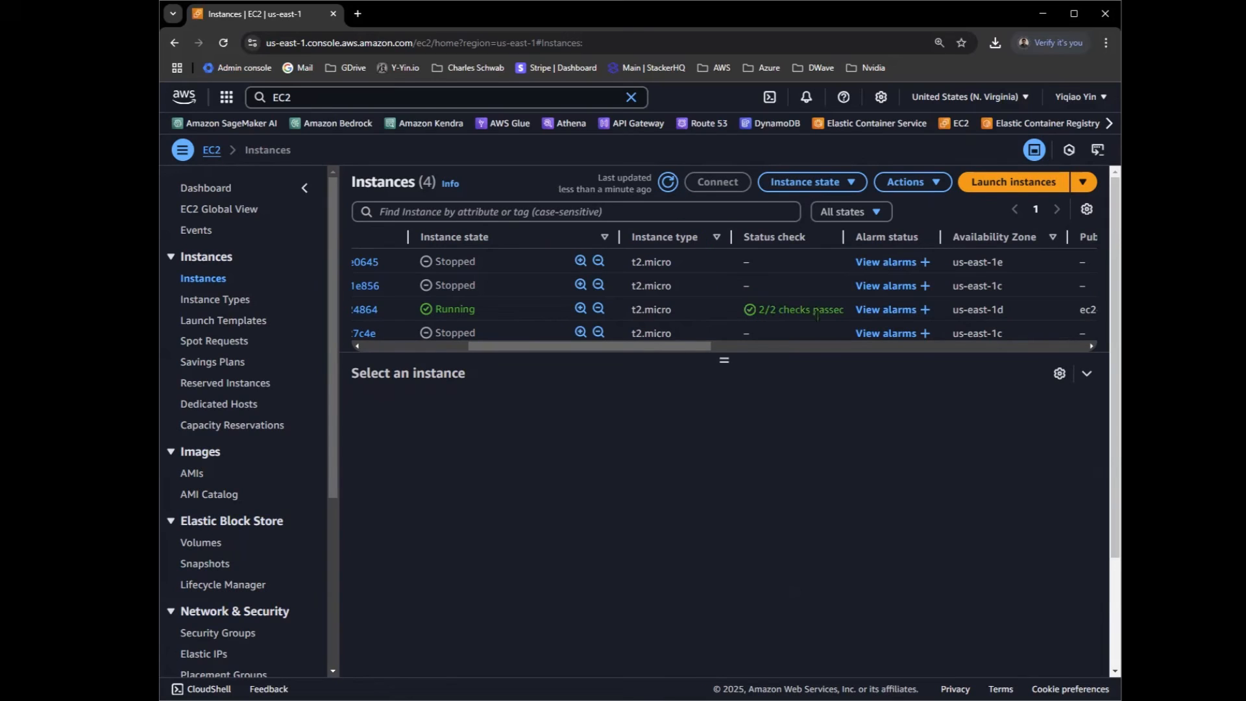
pyautogui.moveTo(617, 346); pyautogui.dragTo(519, 346)
# Open the details of the MyJupyterLabv5 instance and examine its public address and configuration
pyautogui.click(581, 310)
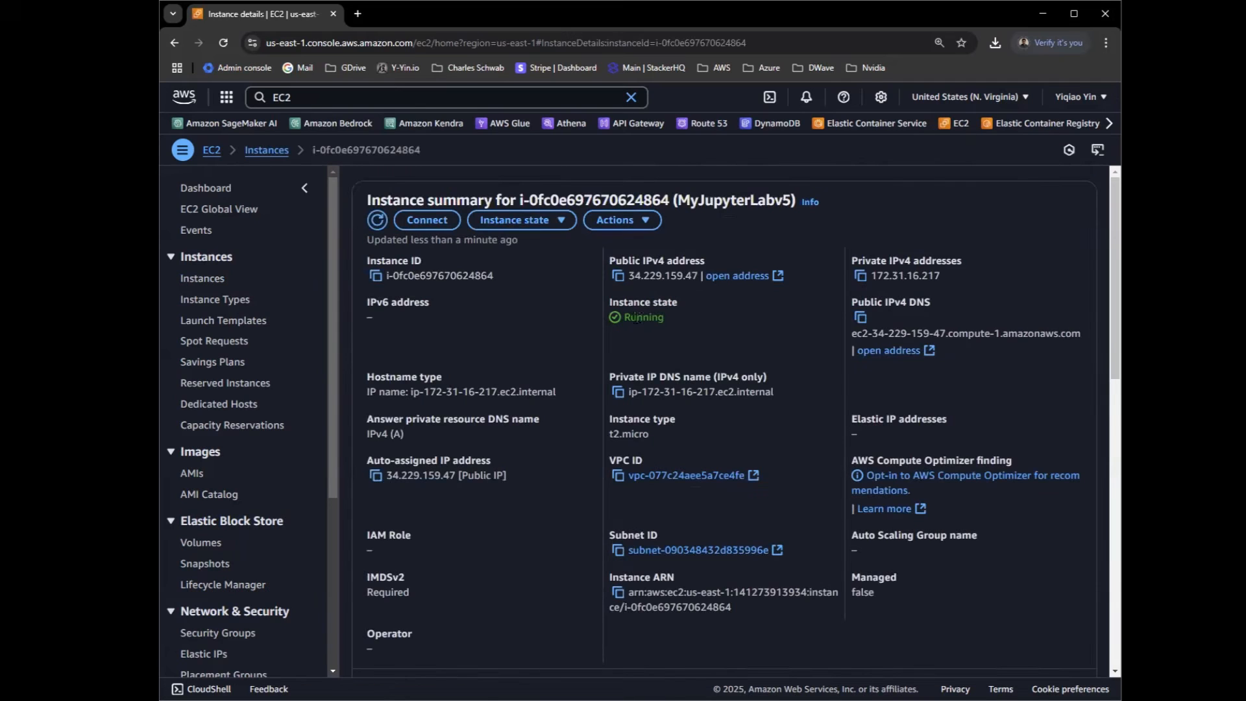
pyautogui.scroll(-6, 529, 284)
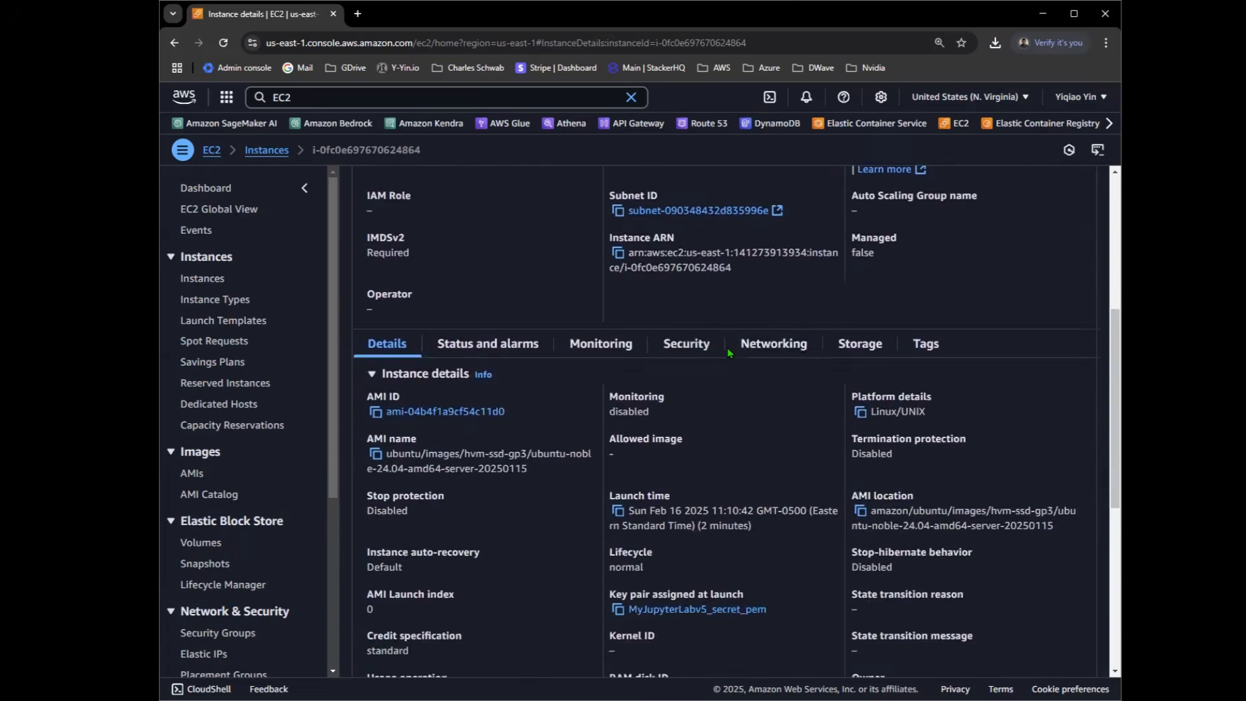
pyautogui.scroll(5, 746, 346)
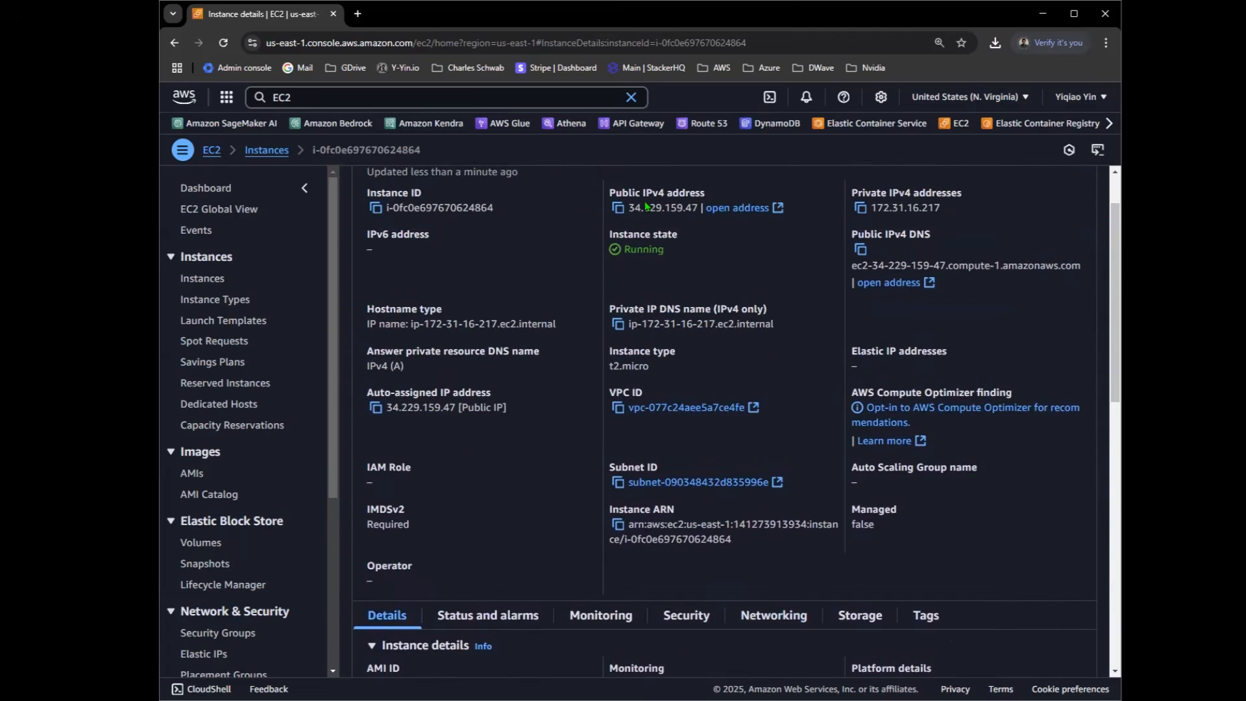
pyautogui.scroll(-4, 642, 235)
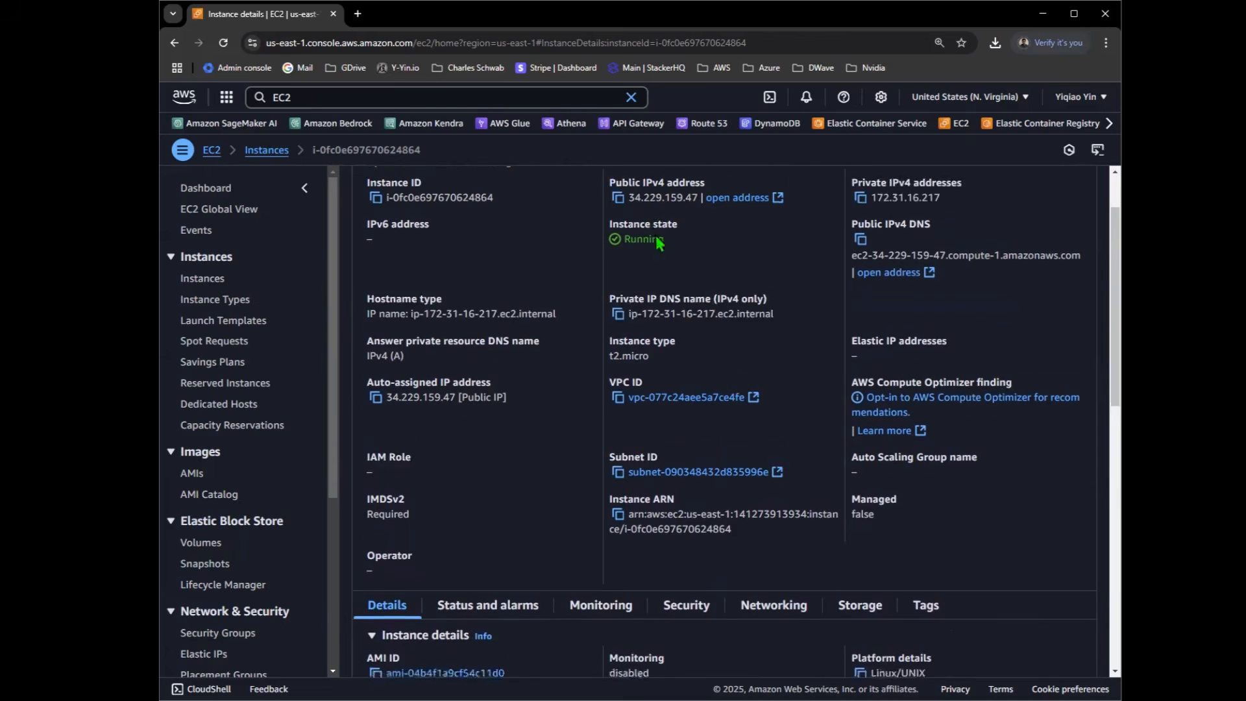
# Open the instance's security group launch-wizard-5 and start editing its inbound rules
pyautogui.scroll(-1, 656, 242)
pyautogui.click(687, 278)
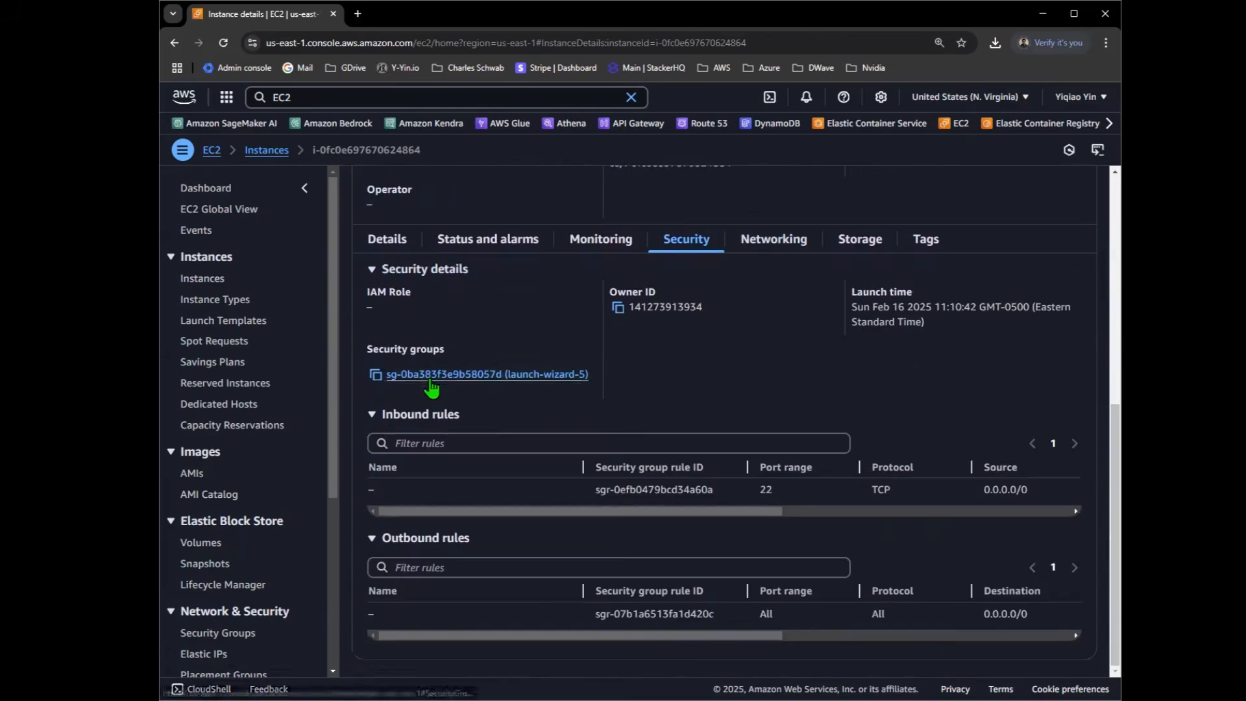
pyautogui.click(425, 374)
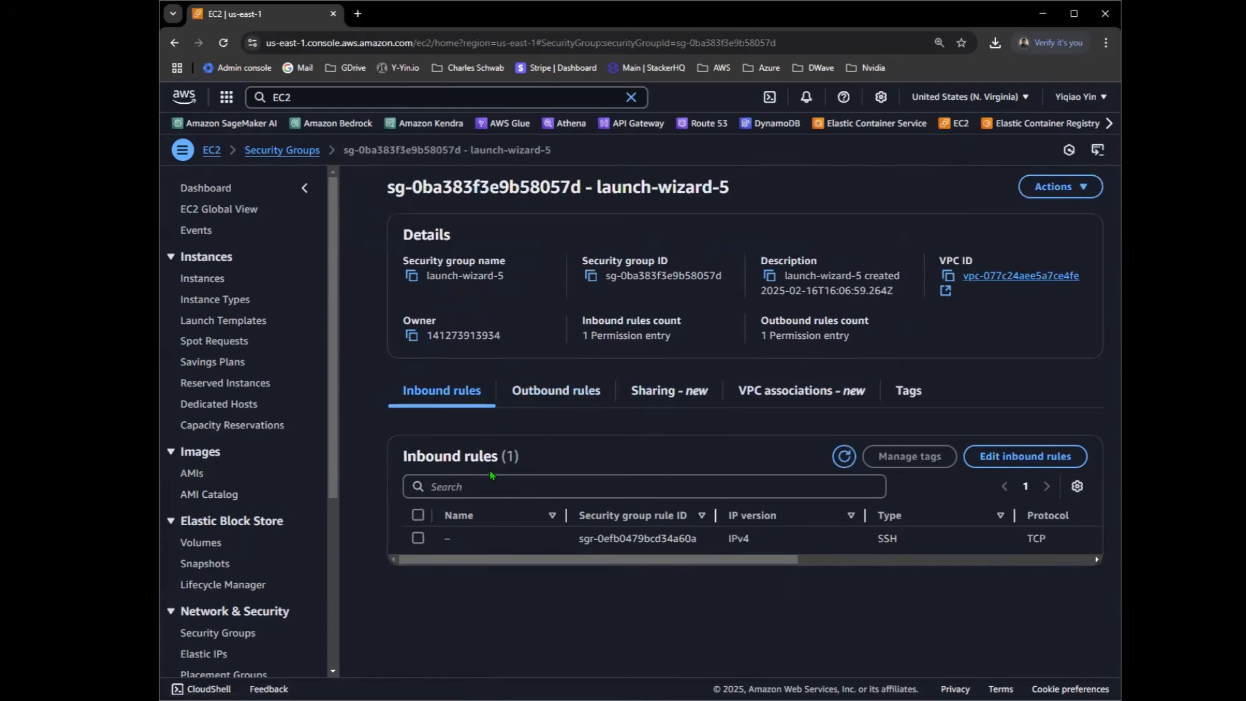
pyautogui.click(1015, 457)
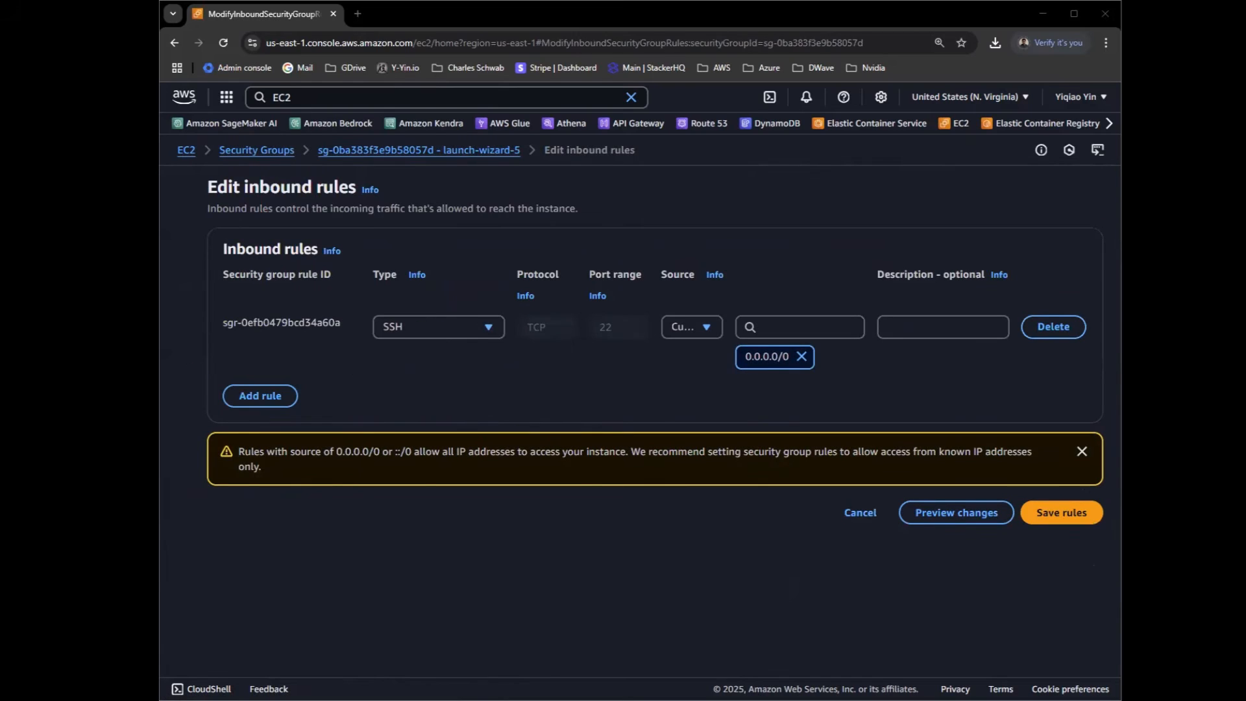
# Add an inbound rule of type HTTP with the source CIDR block 0.0.0.0/0
pyautogui.click(284, 399)
pyautogui.click(430, 391)
pyautogui.write('htt')
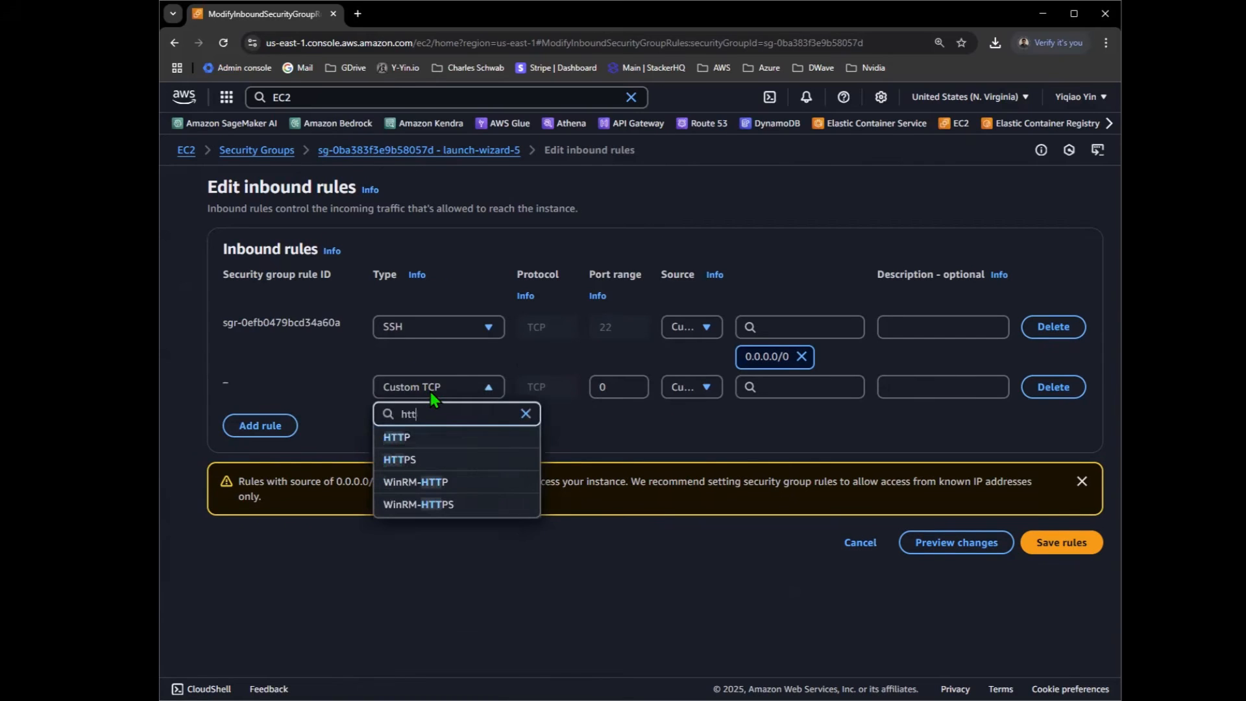
pyautogui.click(439, 437)
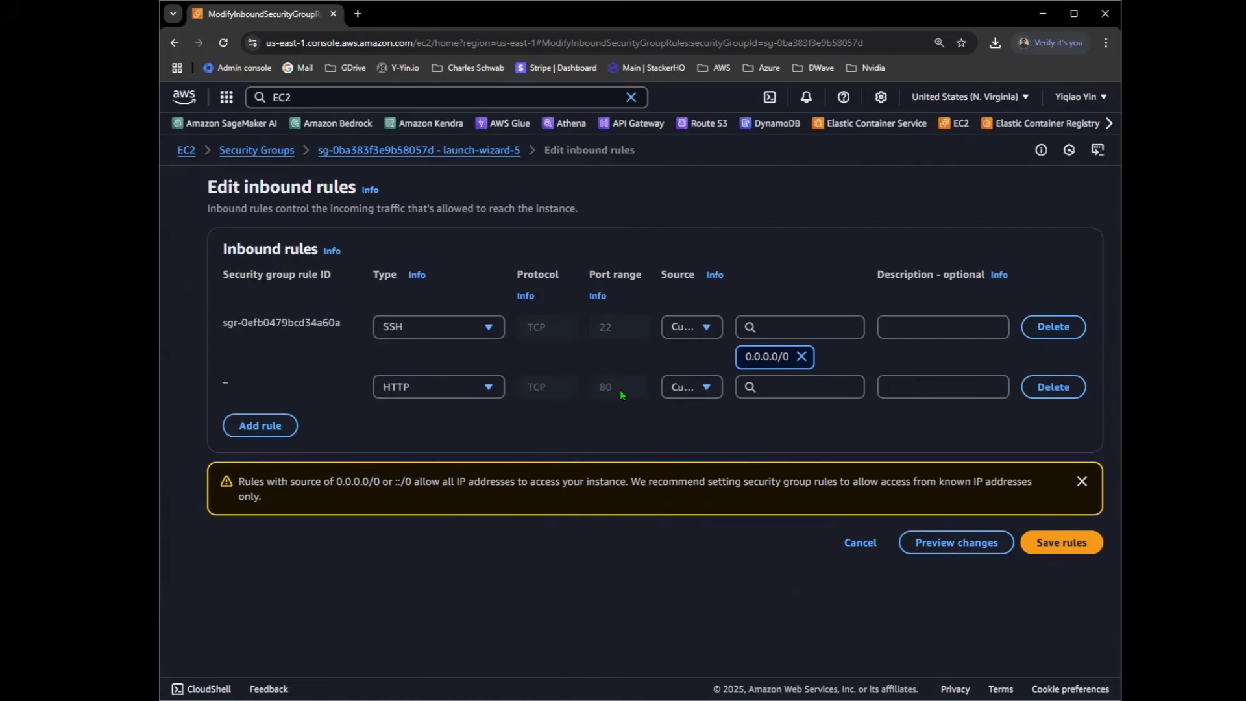
pyautogui.click(753, 388)
pyautogui.click(797, 437)
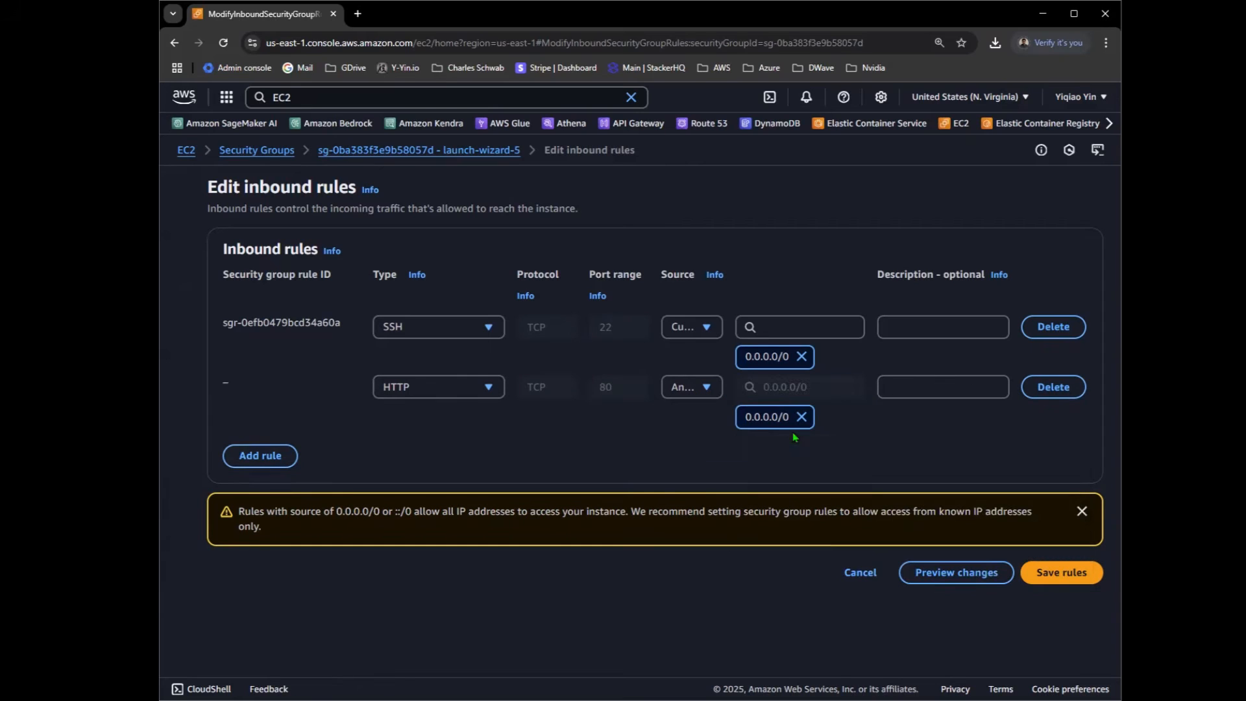
# Add an inbound rule of type HTTPS with source 0.0.0.0/0 and save the security group's rules
pyautogui.click(272, 457)
pyautogui.click(420, 448)
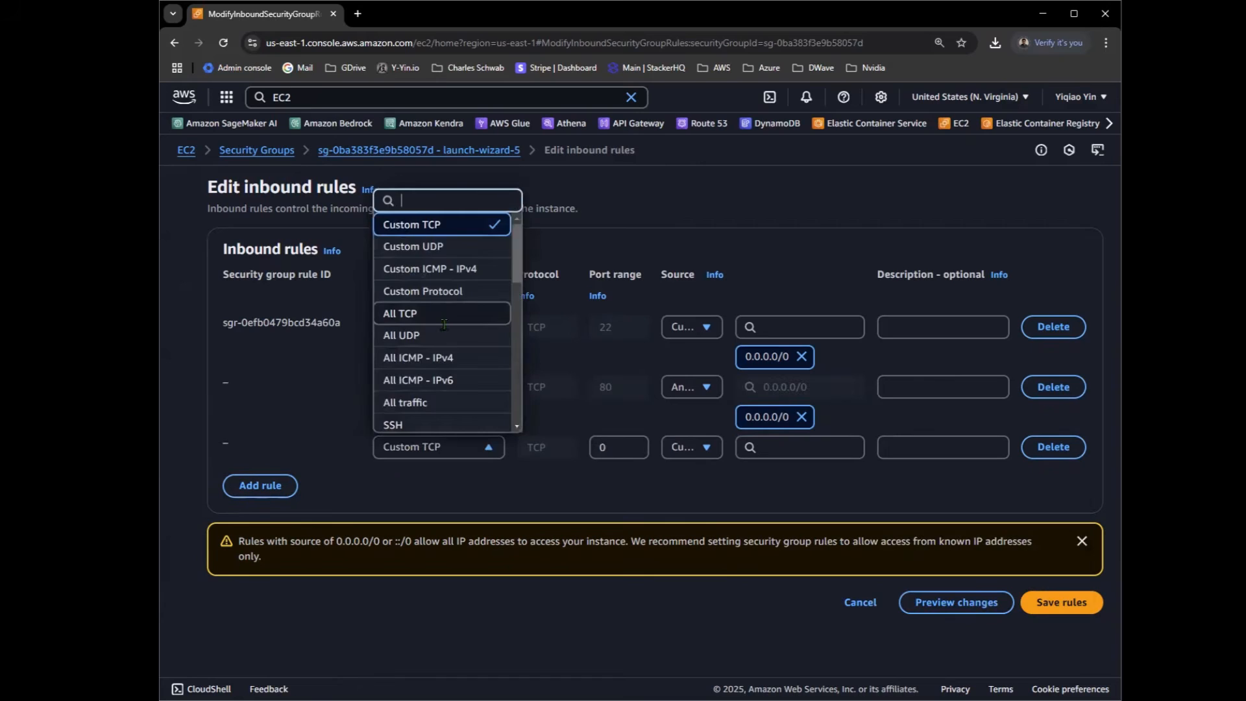
pyautogui.write('http')
pyautogui.click(444, 379)
pyautogui.click(765, 448)
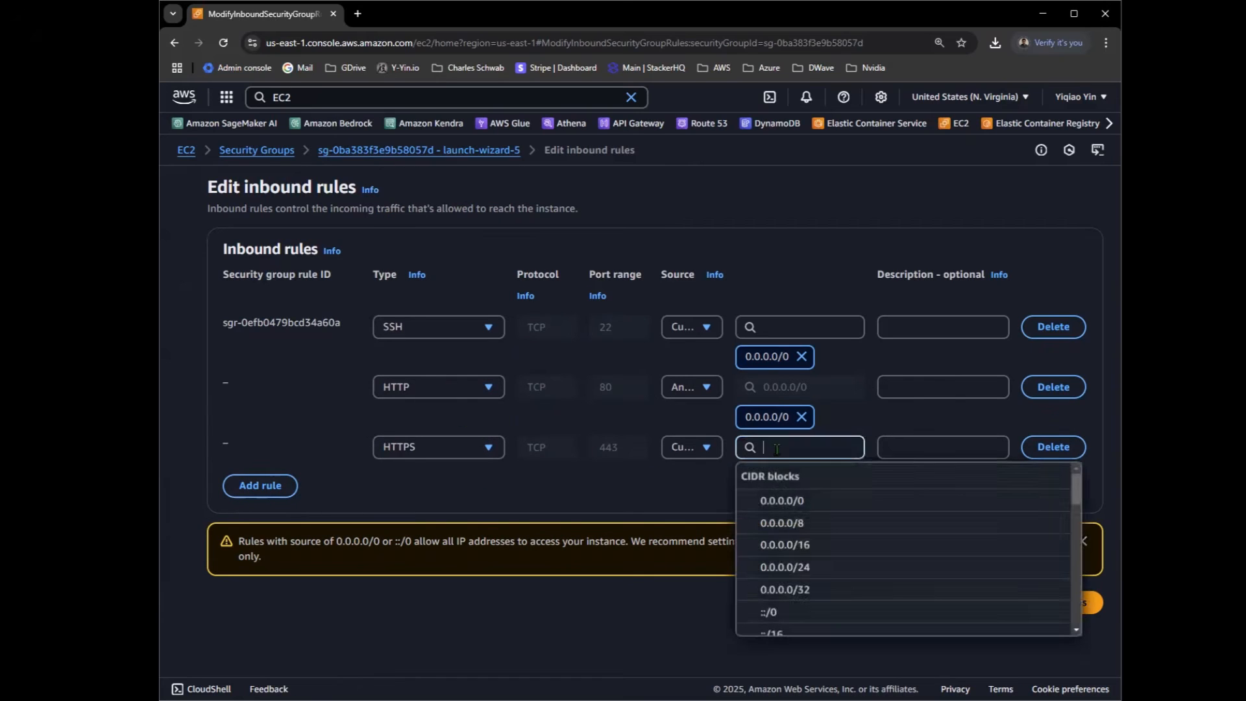
pyautogui.click(800, 499)
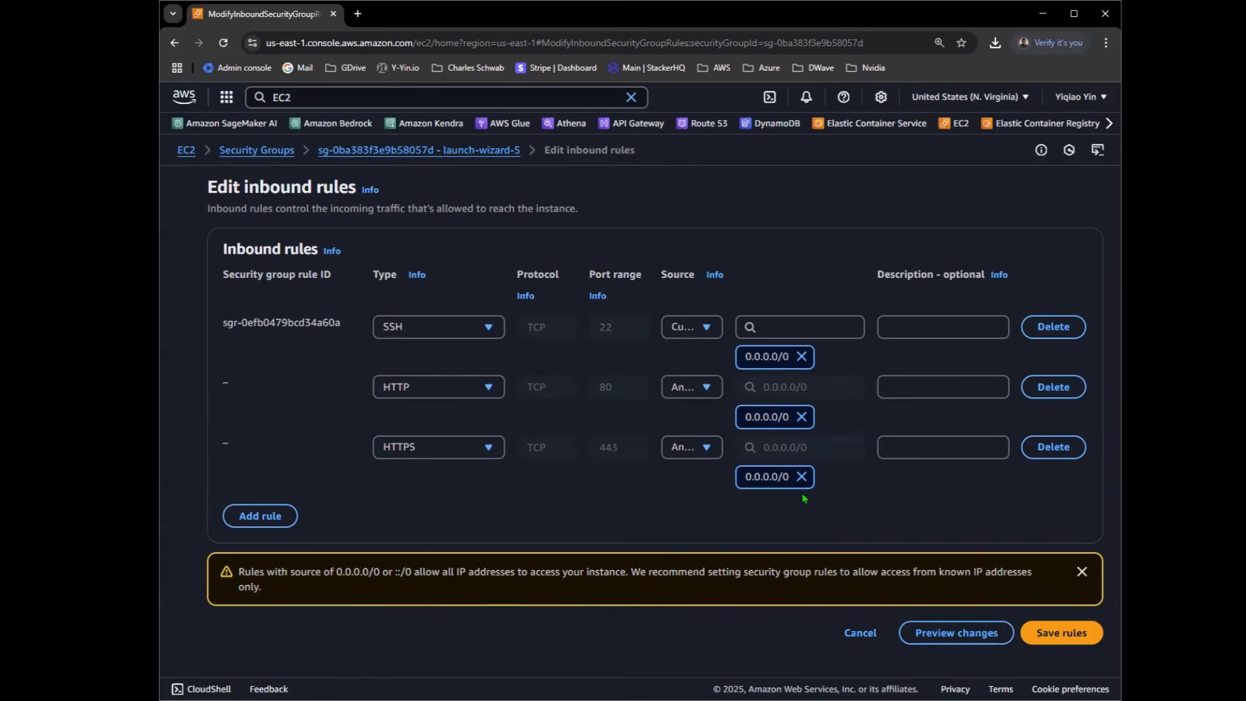
pyautogui.click(1063, 634)
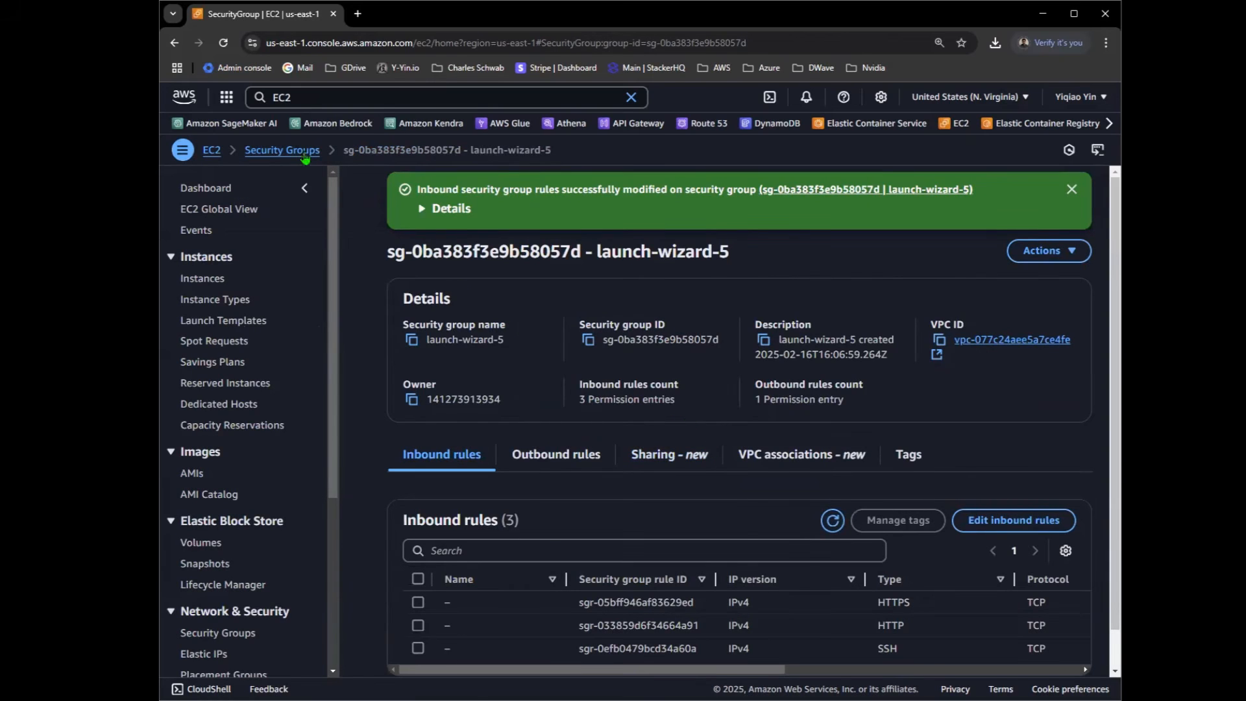
# Copy the public IPv4 address from the MyJupyterLabv5 instance details and load it in a new browser tab
pyautogui.click(217, 152)
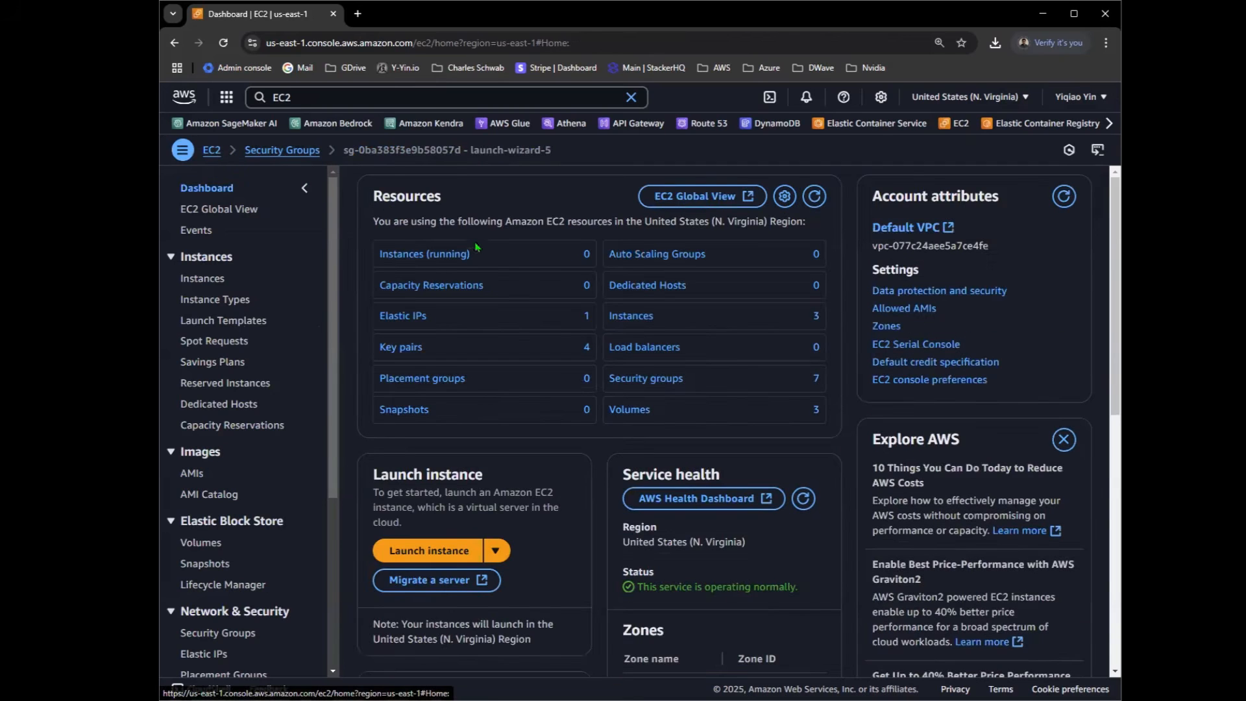
pyautogui.click(630, 316)
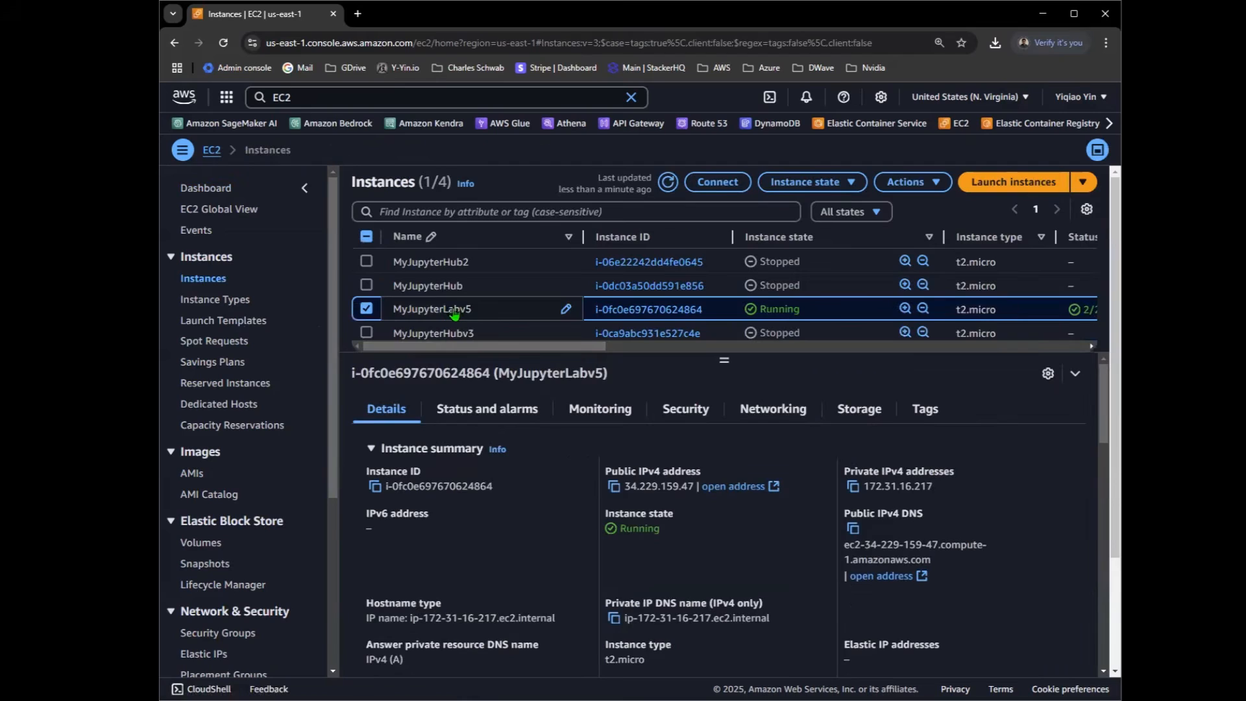
pyautogui.click(674, 311)
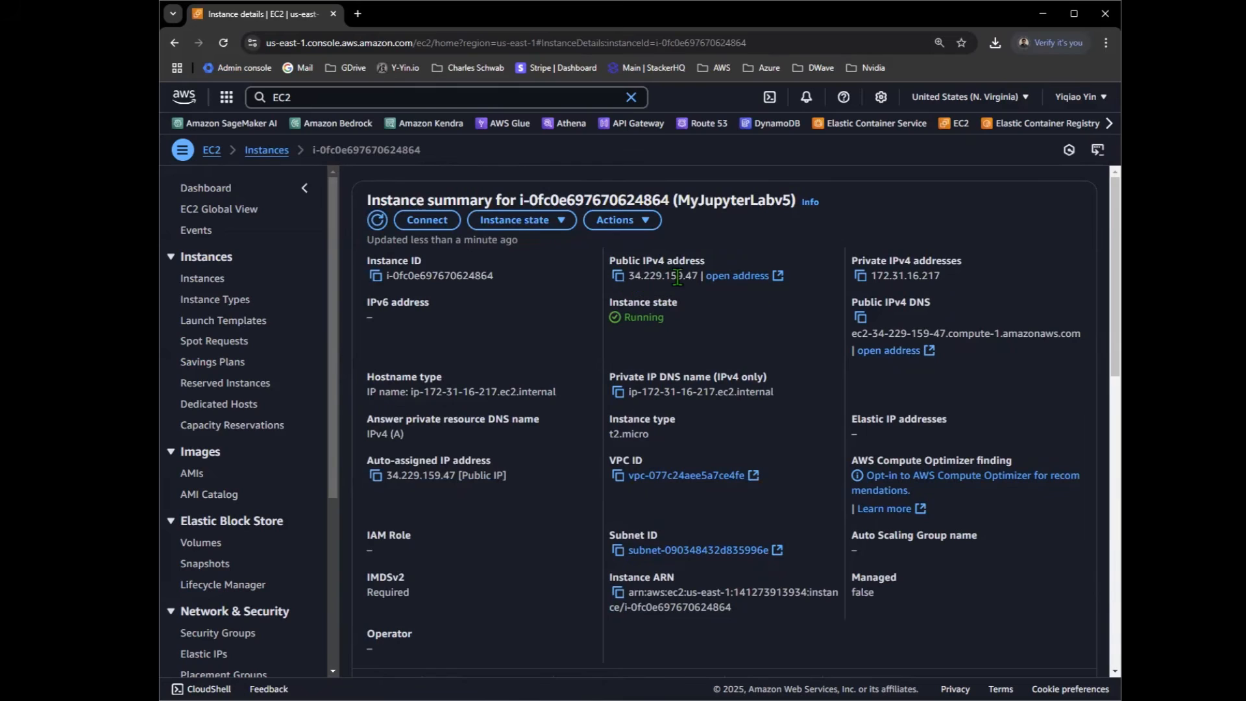
pyautogui.click(621, 280)
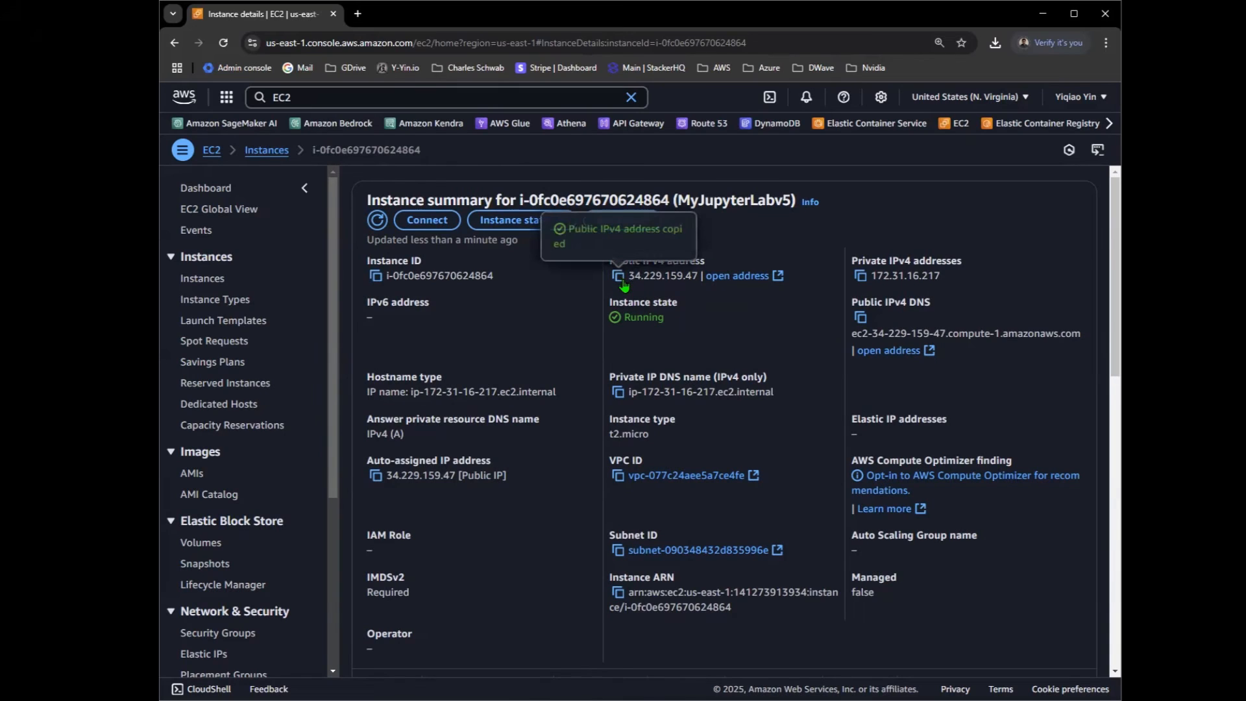
pyautogui.hotkey('ctrl', 't')
pyautogui.hotkey('ctrl', 'v')
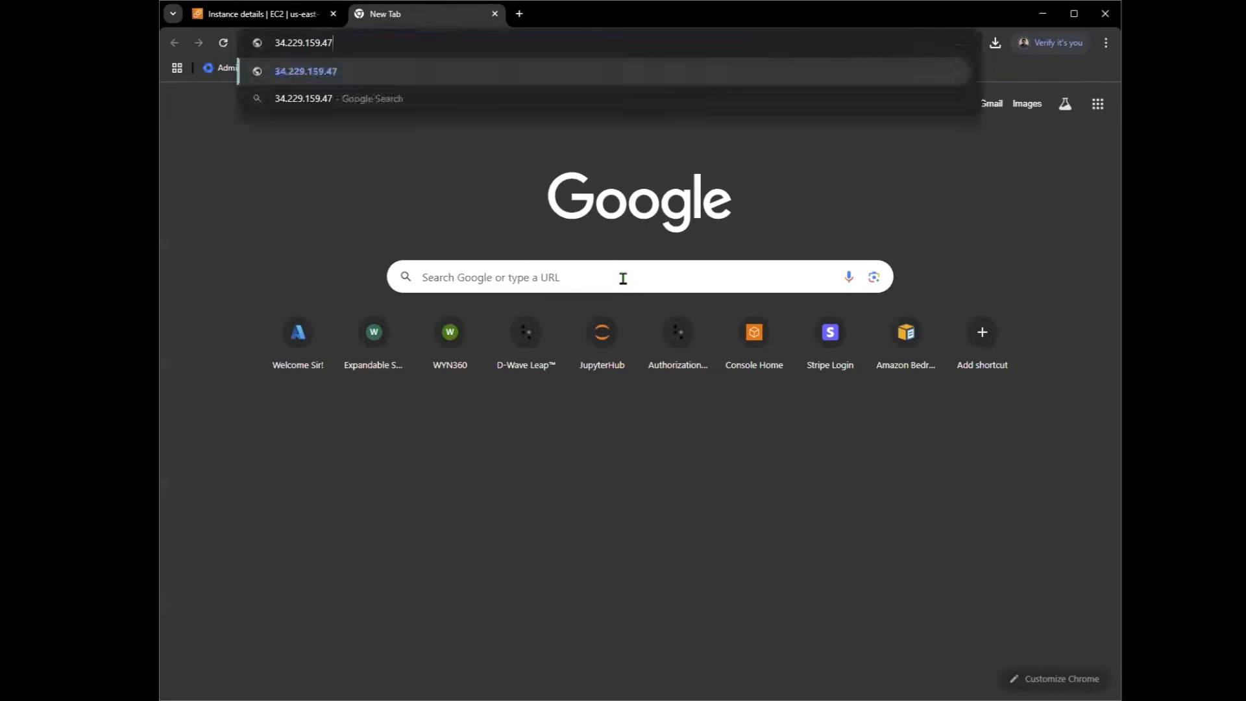
pyautogui.press('Return')
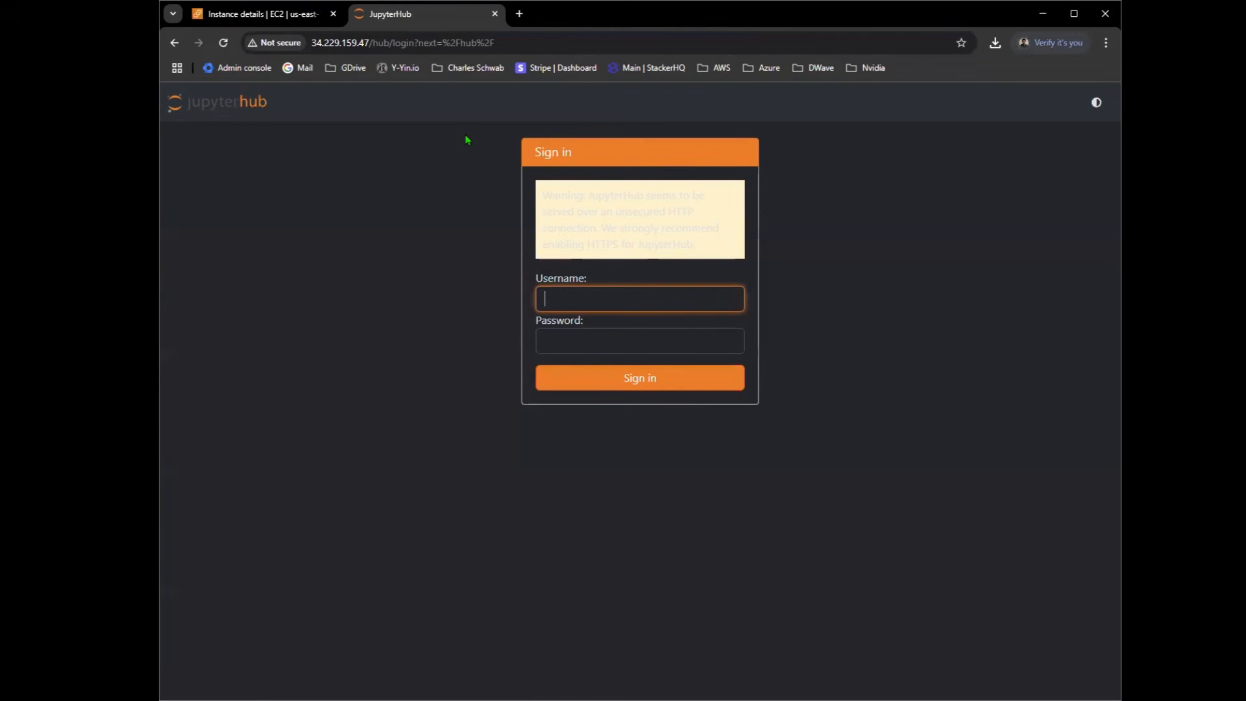
# Switch the JupyterHub sign-in page to the light theme and sign in with the admin username and password
pyautogui.hotkey('shift', 'Tab')
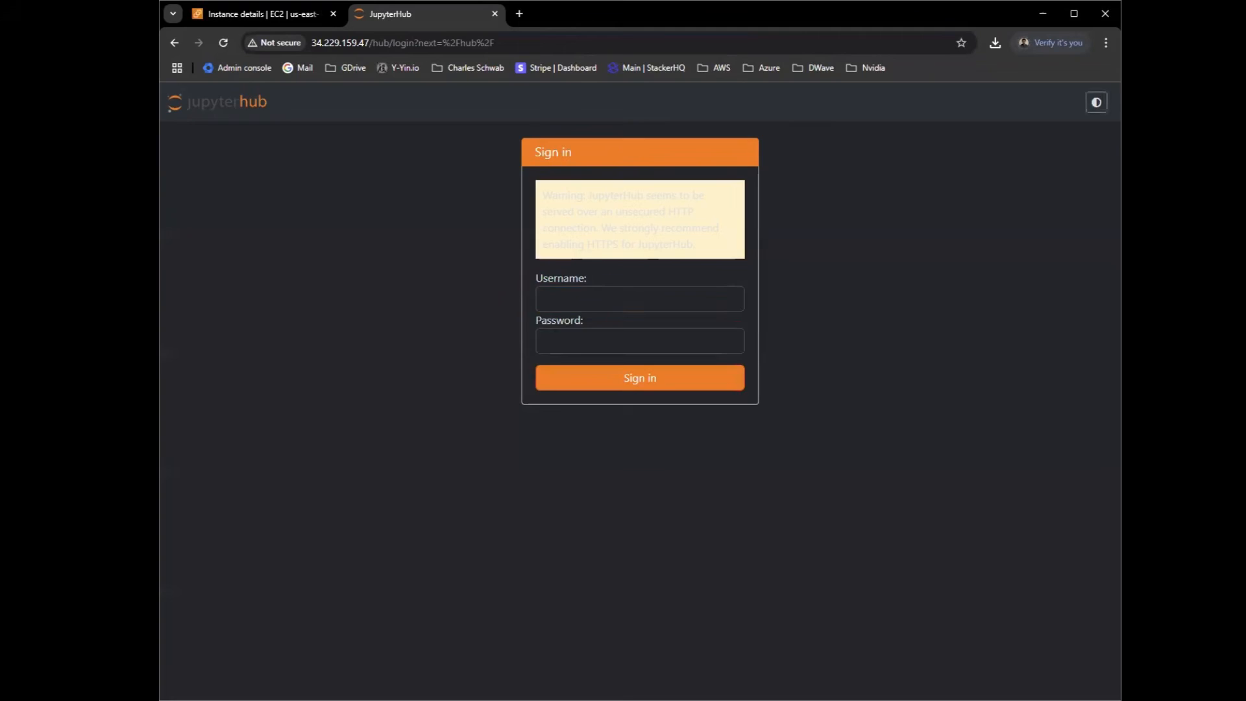
pyautogui.press('Return')
pyautogui.click(618, 300)
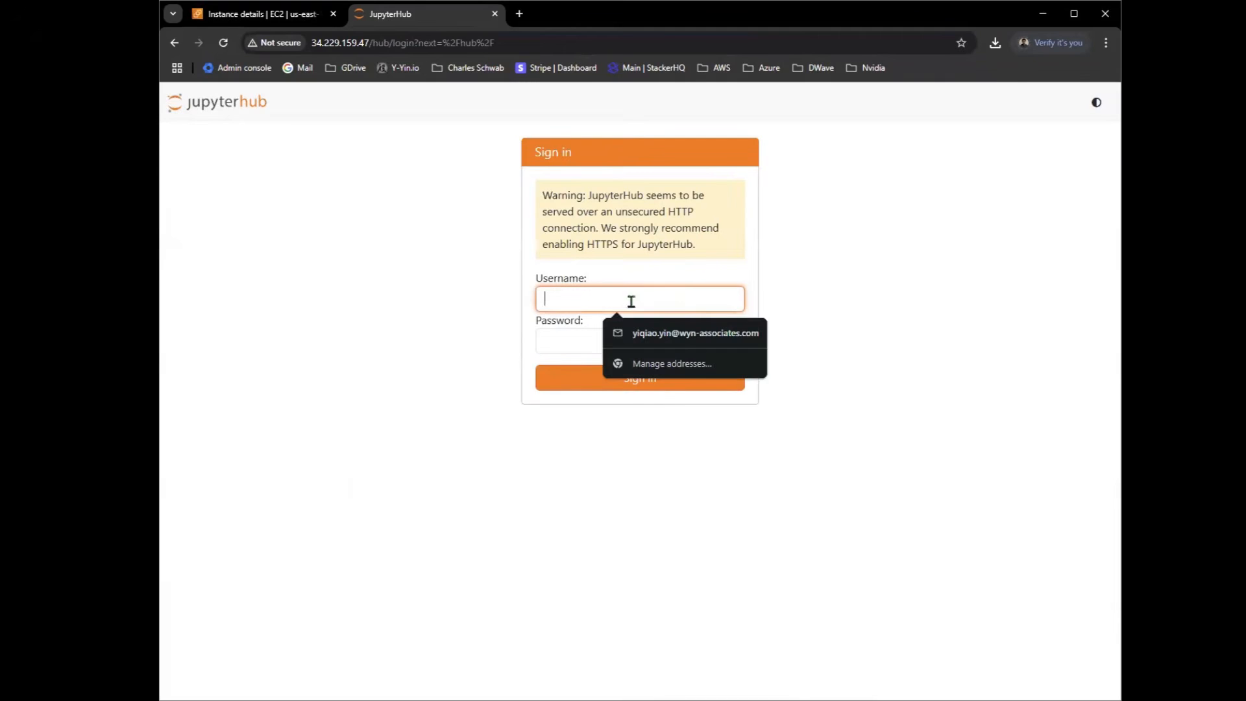
pyautogui.click(804, 287)
pyautogui.click(699, 291)
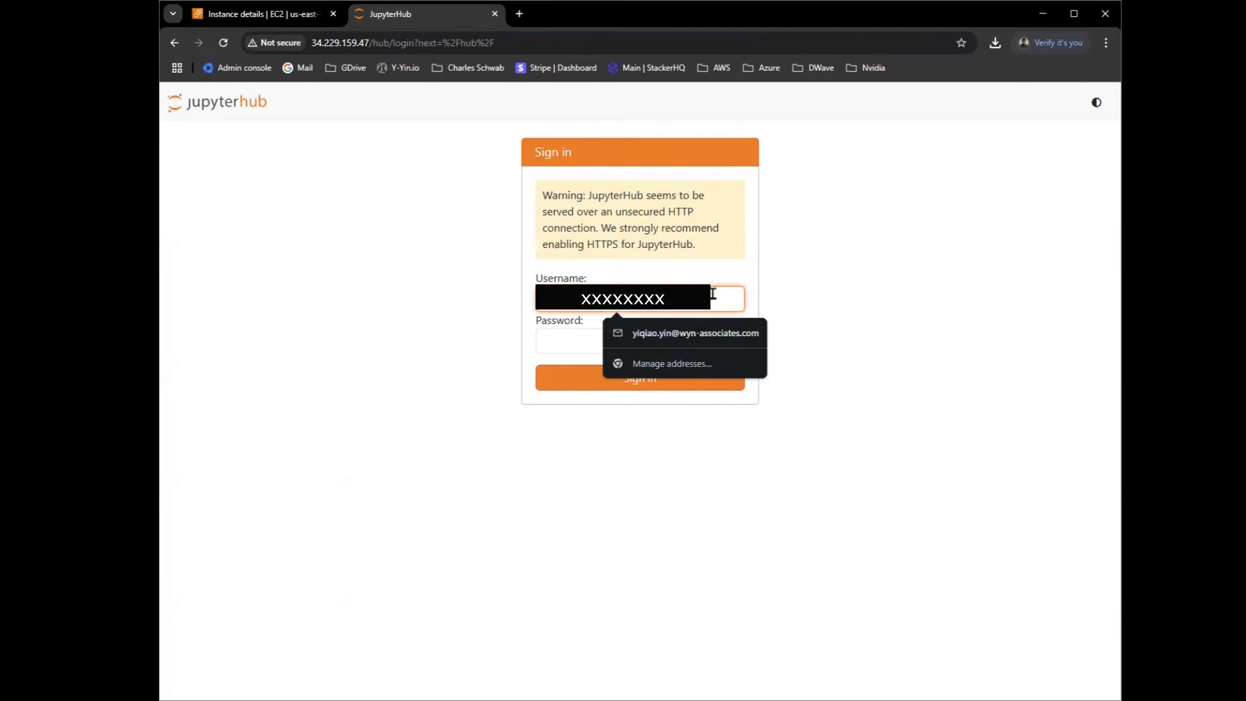
pyautogui.click(807, 304)
pyautogui.press('Tab')
pyautogui.press('Tab')
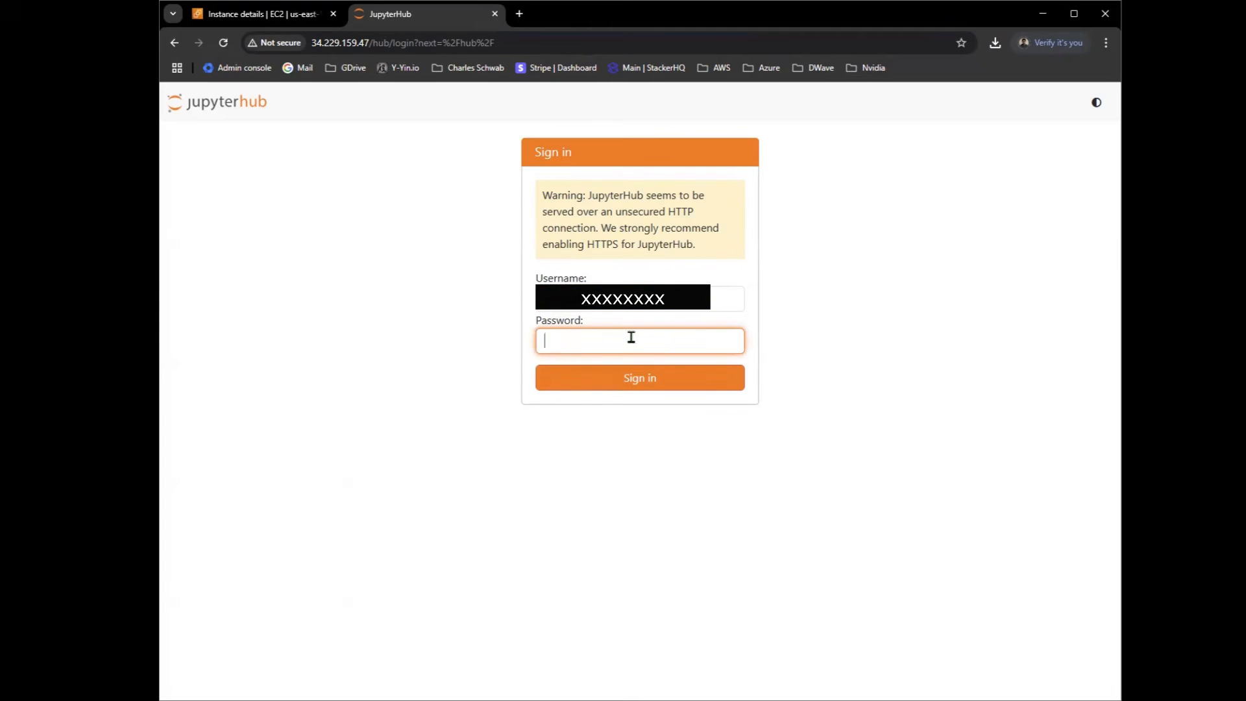
pyautogui.press('Return')
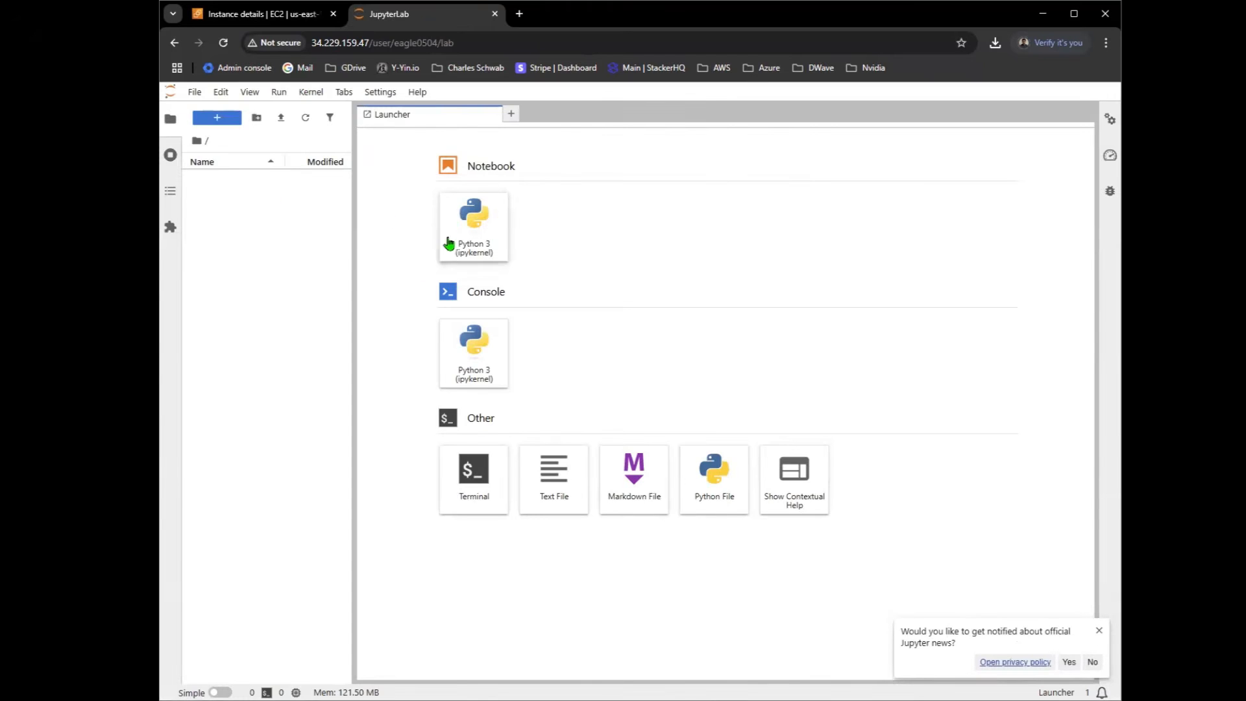
# Set the JupyterLab theme to JupyterLab Dark High Contrast
pyautogui.click(383, 93)
pyautogui.moveTo(410, 111)
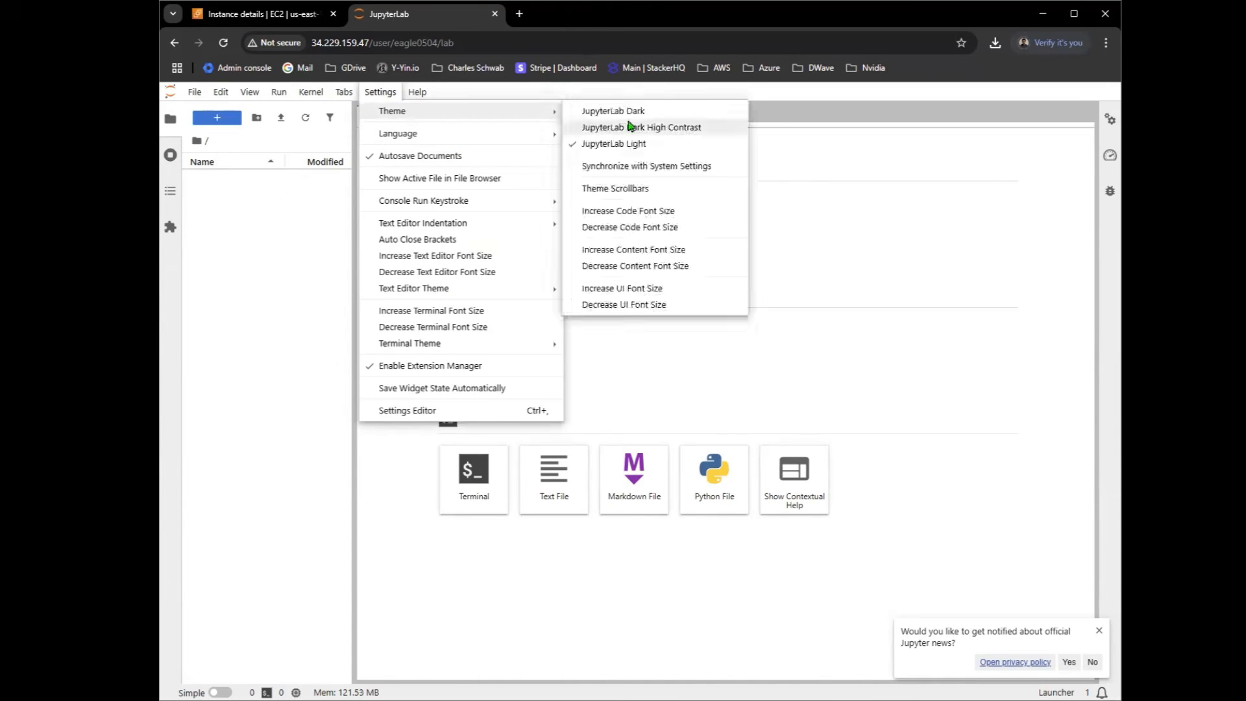
pyautogui.click(642, 128)
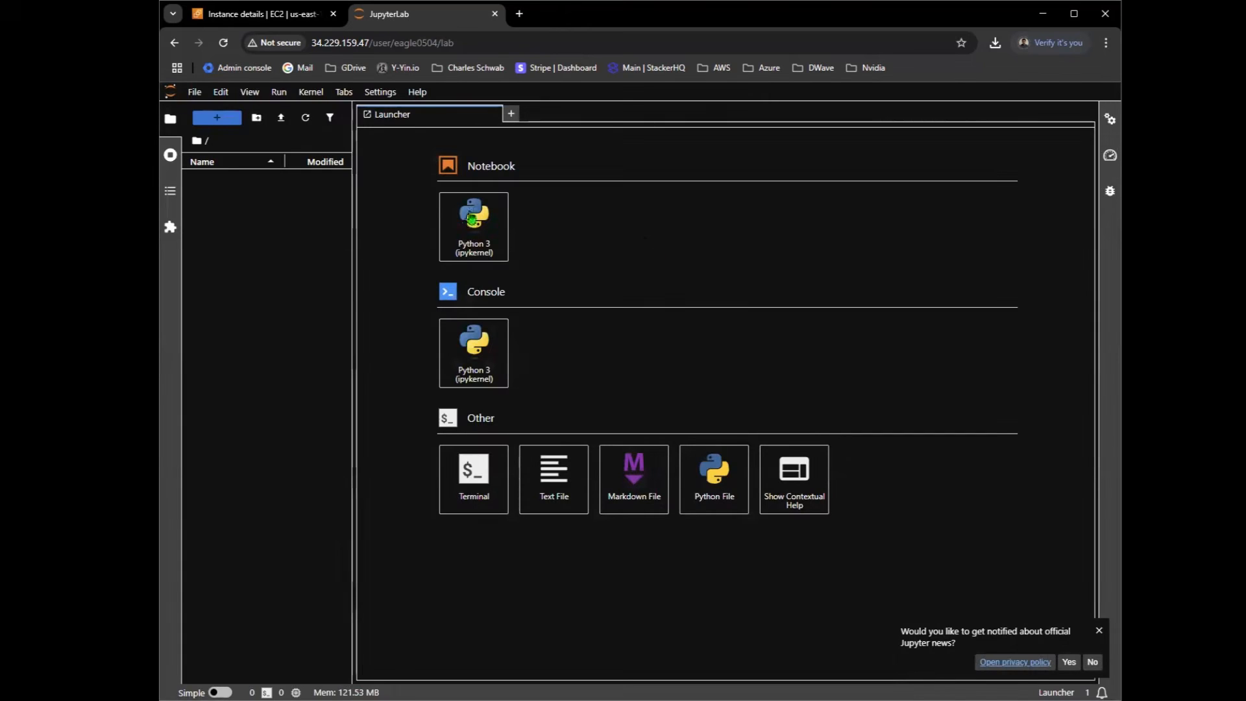
# Create a Python 3 (ipykernel) notebook and run print(1+1) in its first cell
pyautogui.write('print(1+1')
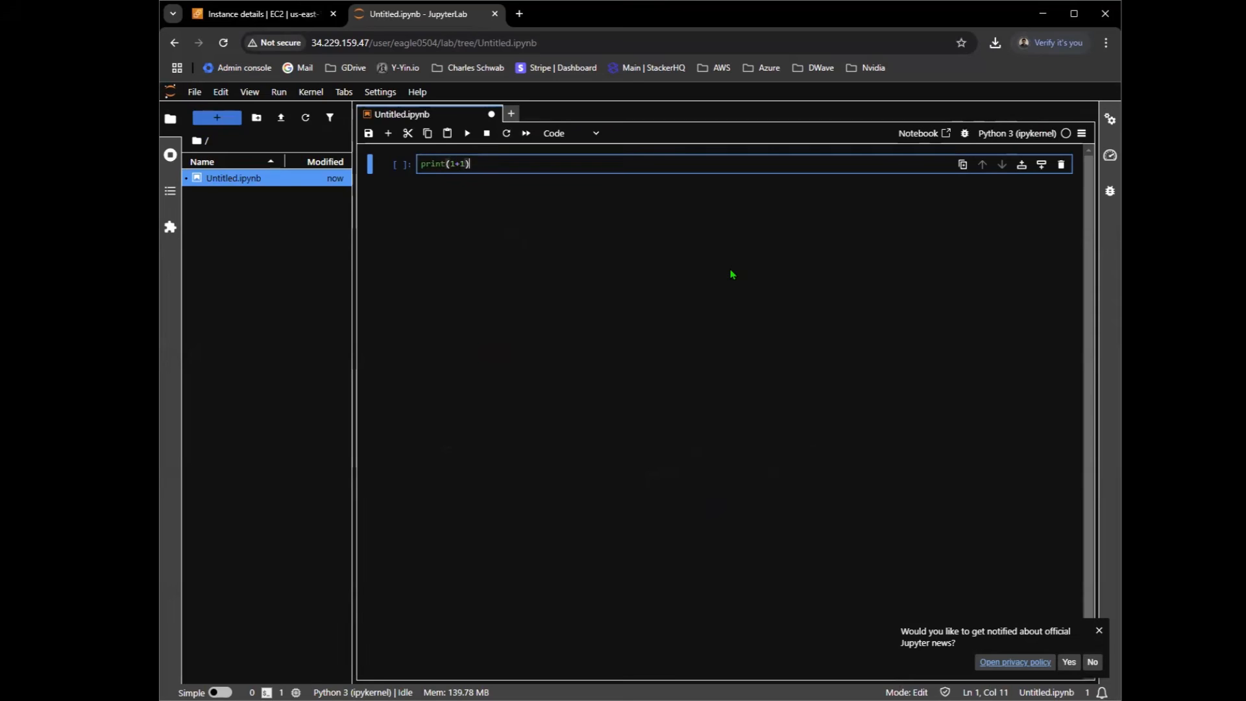
pyautogui.hotkey('shift', 'Return')
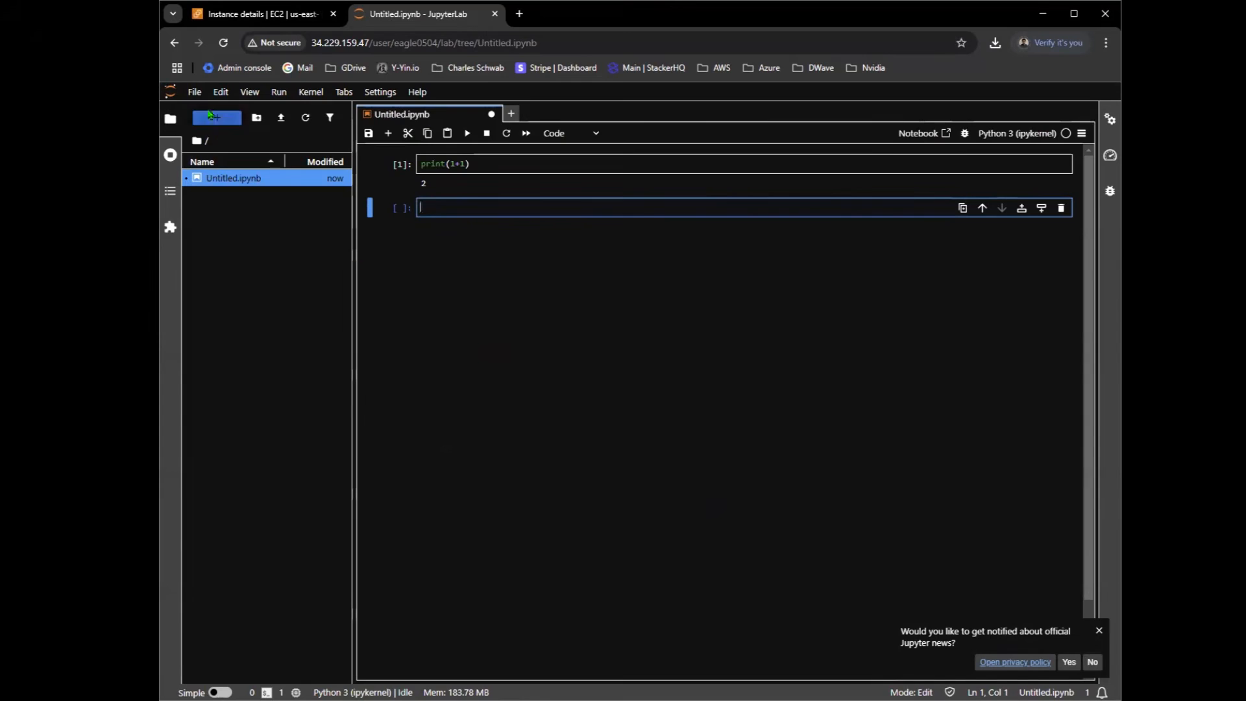
# Open the Hub Control Panel from JupyterLab and stop the running notebook server
pyautogui.click(195, 91)
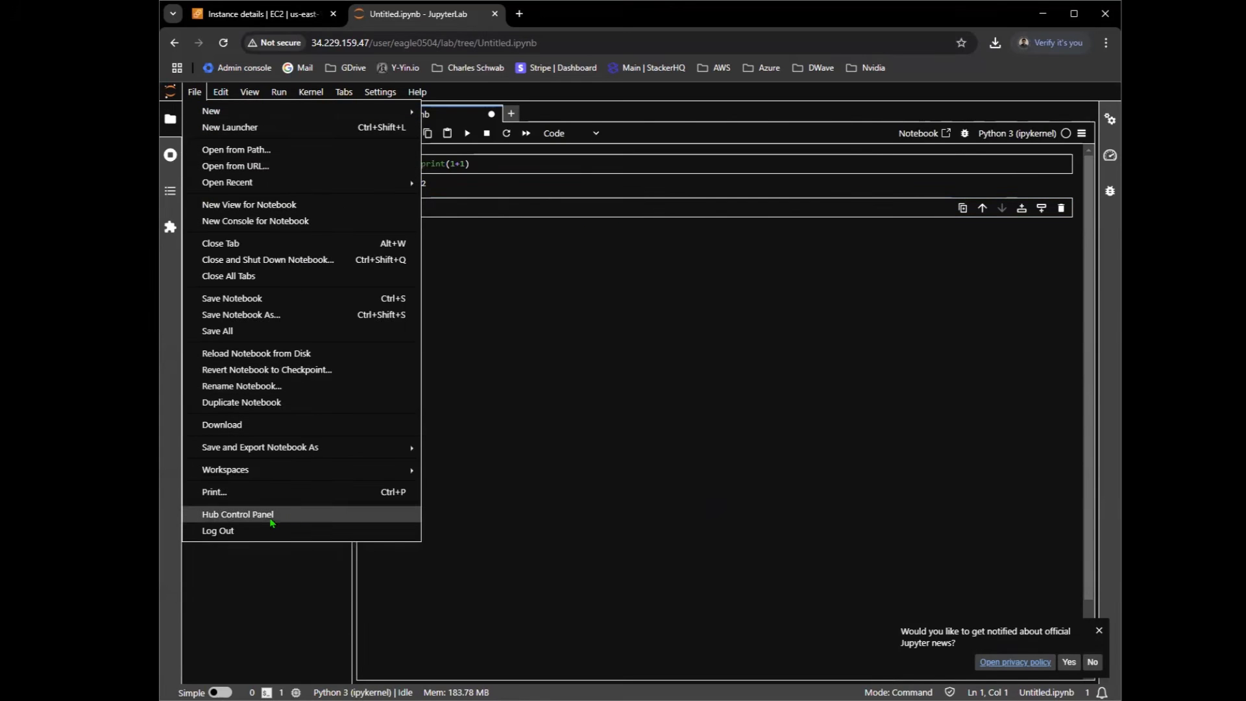
pyautogui.click(201, 91)
pyautogui.click(201, 91)
pyautogui.click(244, 519)
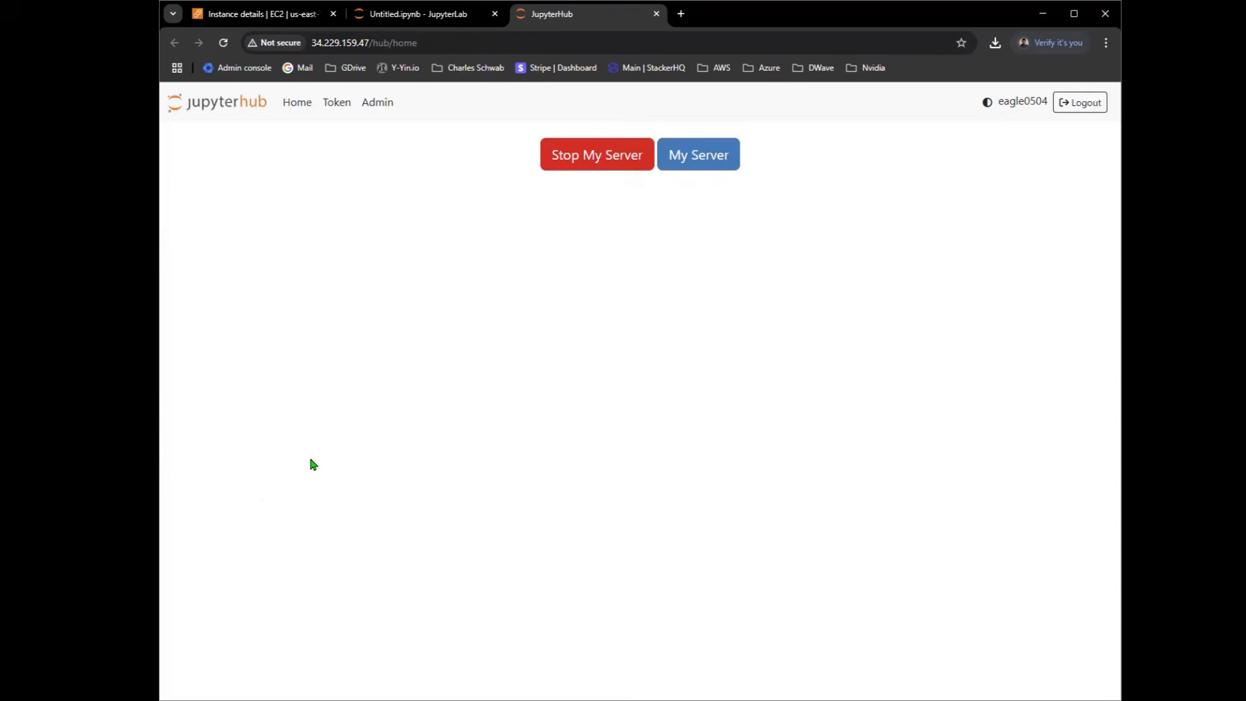
pyautogui.click(597, 155)
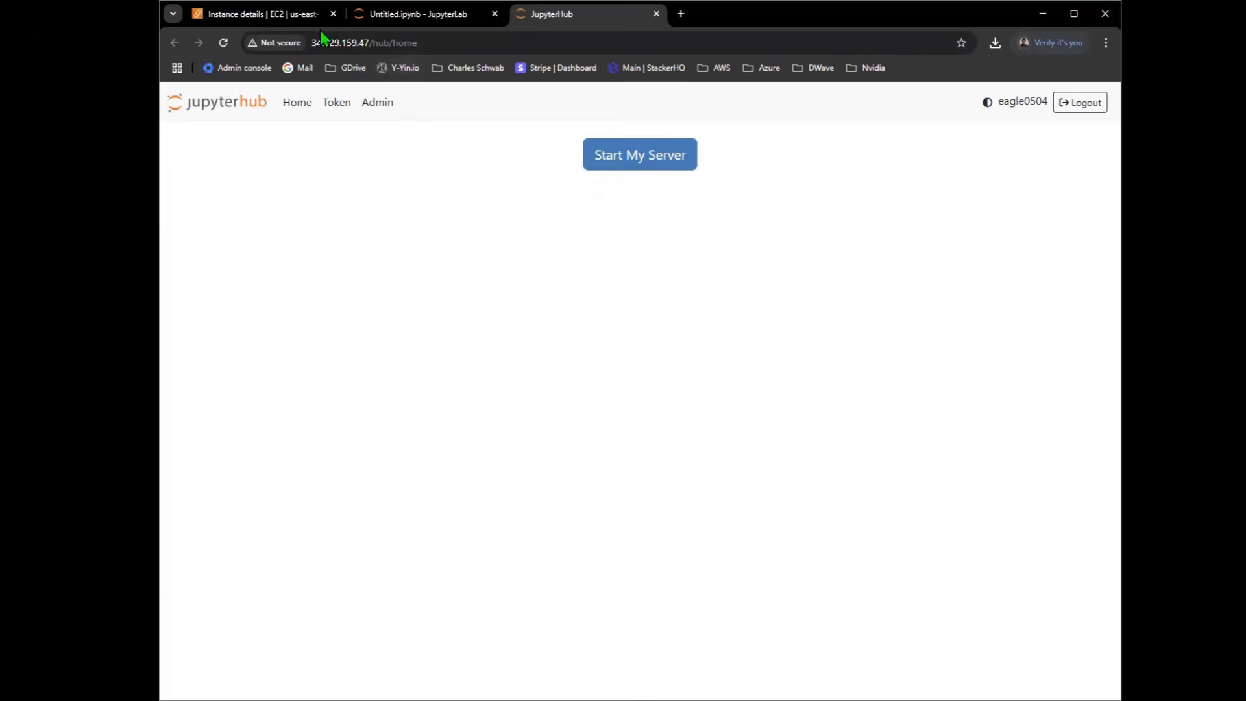
# Return to the EC2 instances list in the AWS console and stop the MyJupyterLabv5 instance
pyautogui.click(259, 13)
pyautogui.click(267, 150)
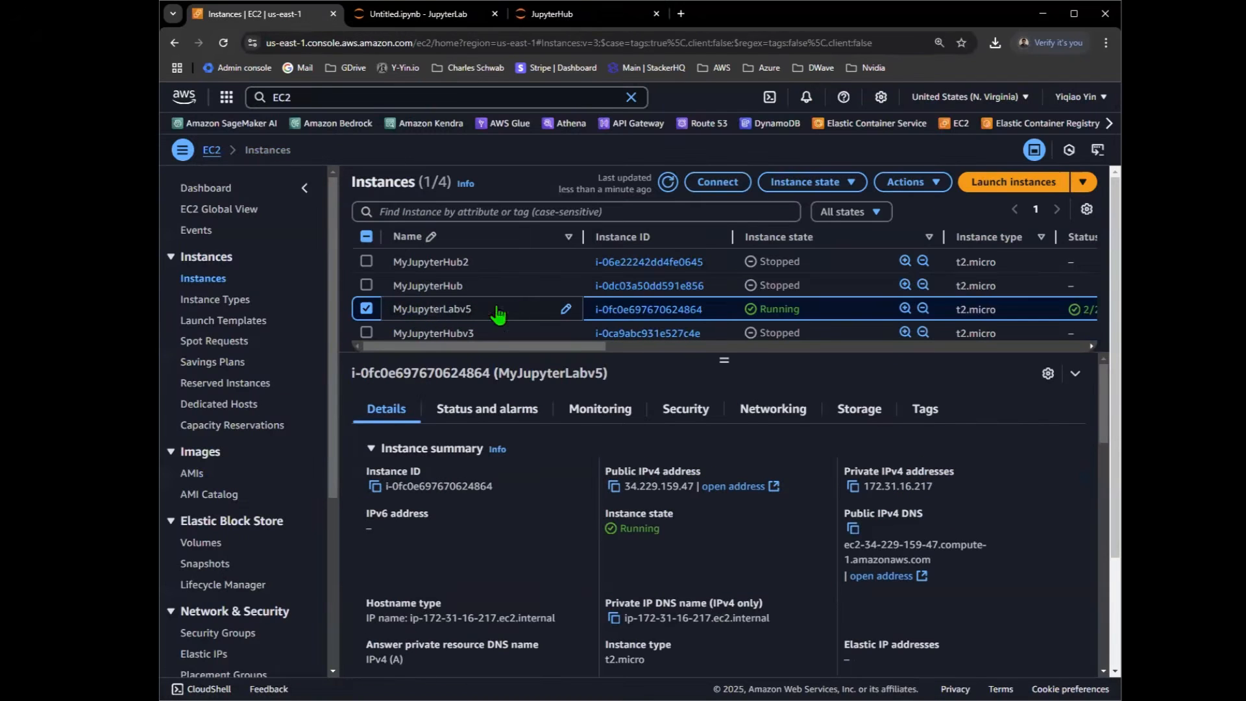
pyautogui.click(932, 187)
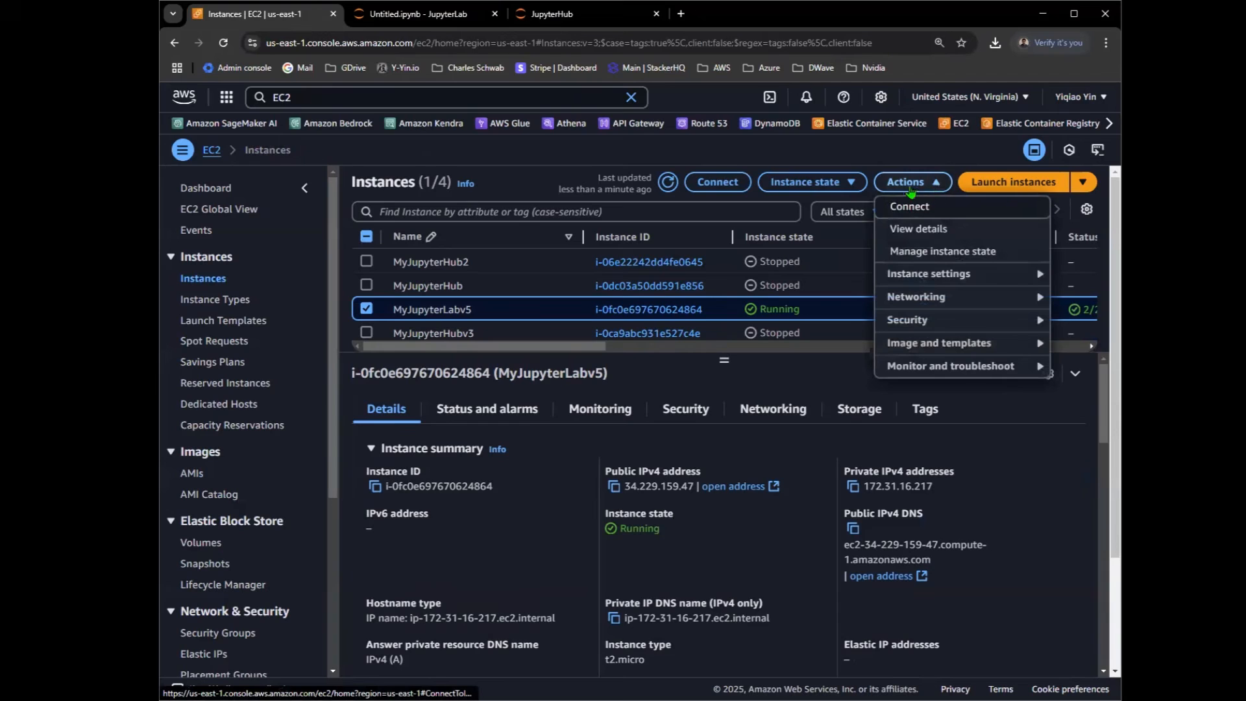
pyautogui.click(846, 183)
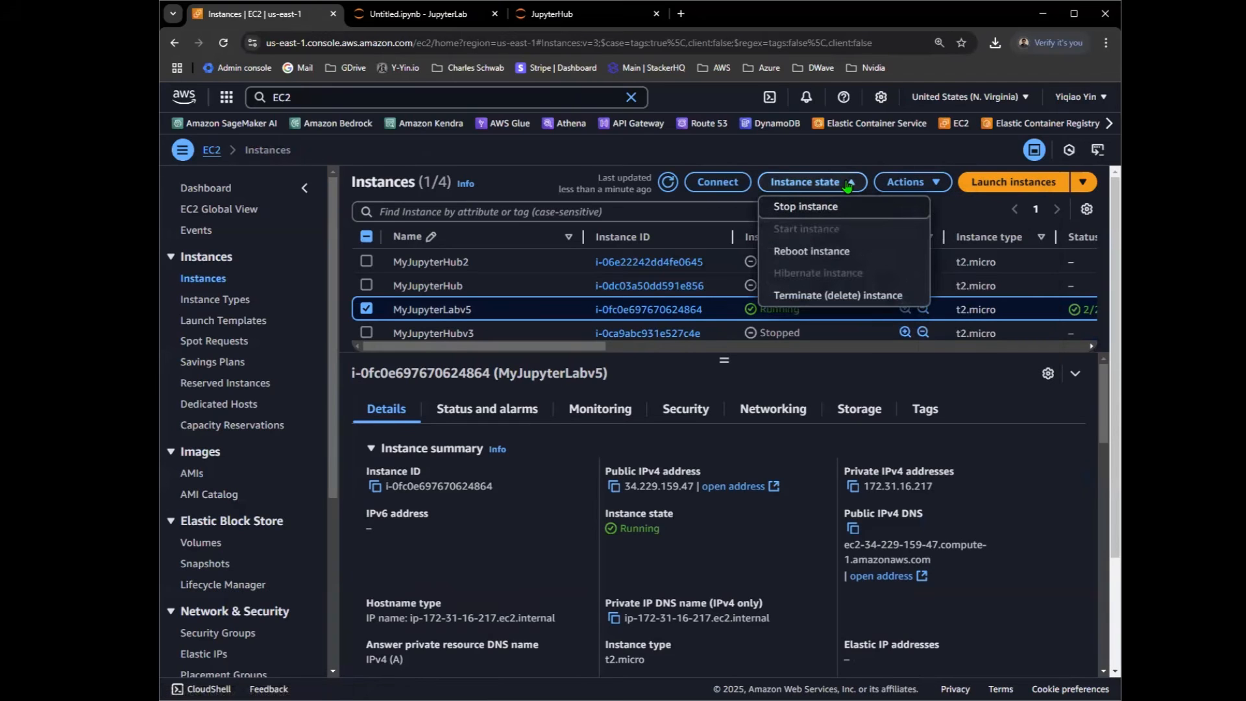
pyautogui.click(816, 207)
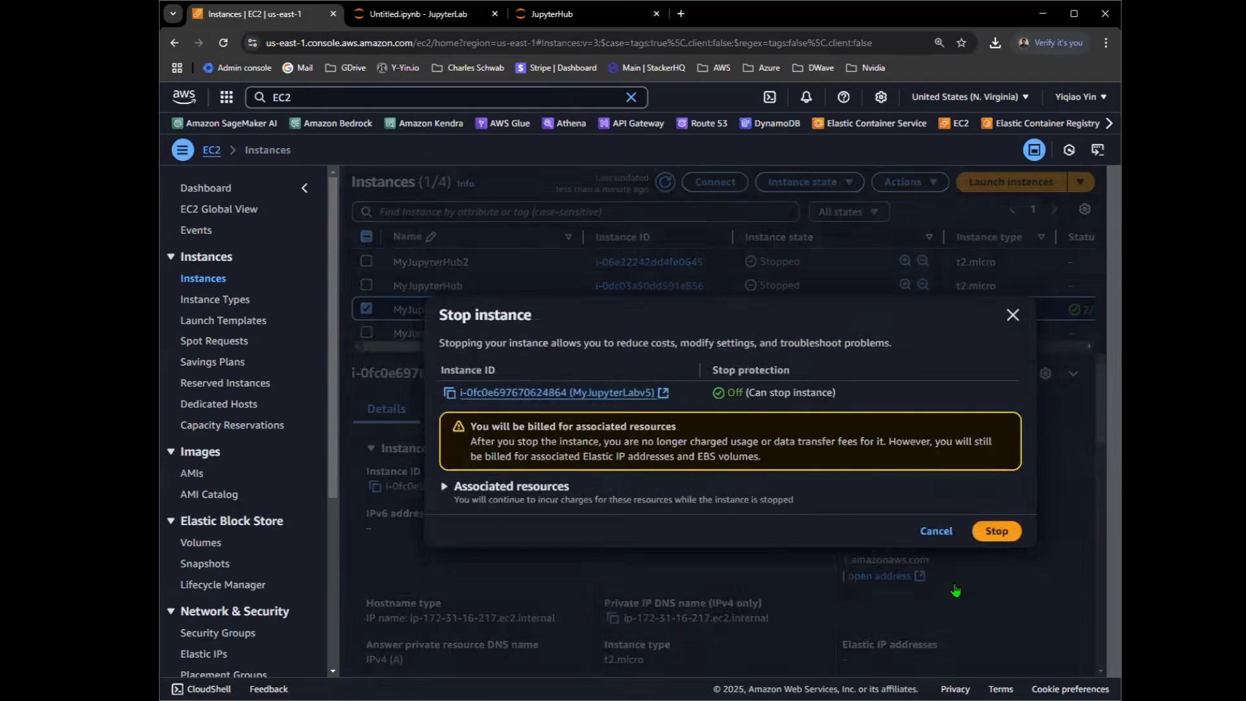
pyautogui.click(994, 531)
pyautogui.scroll(-1, 695, 302)
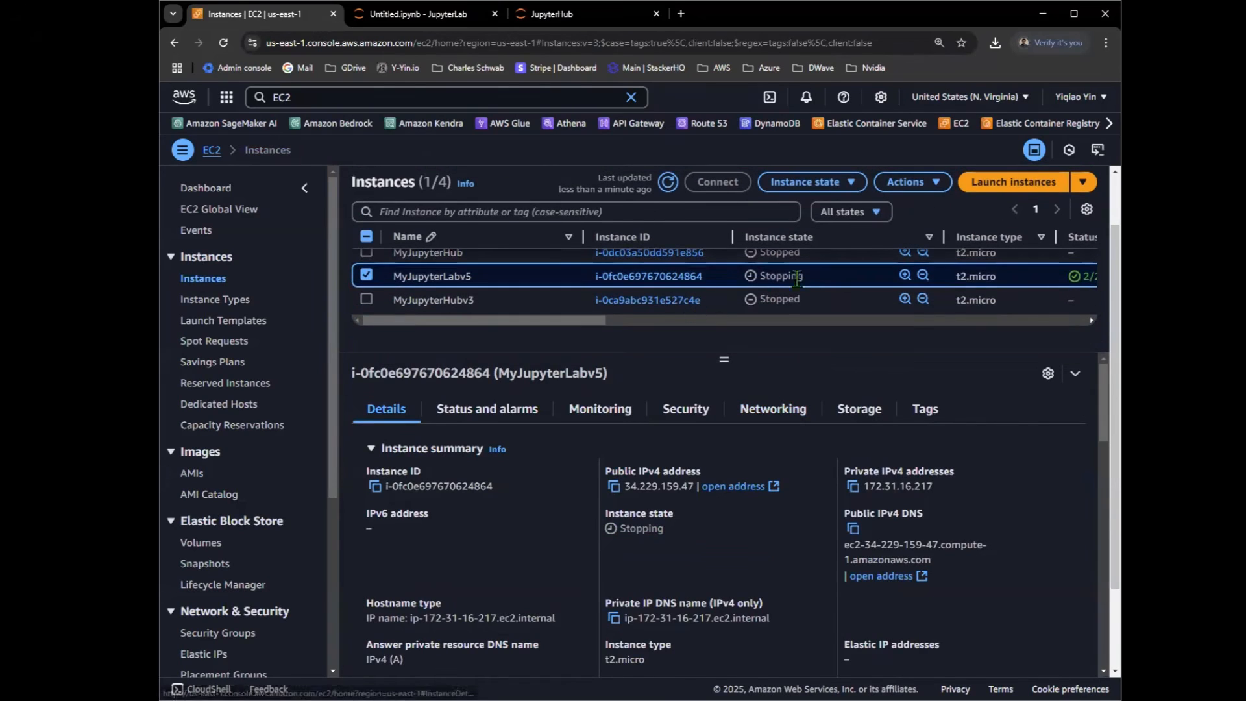